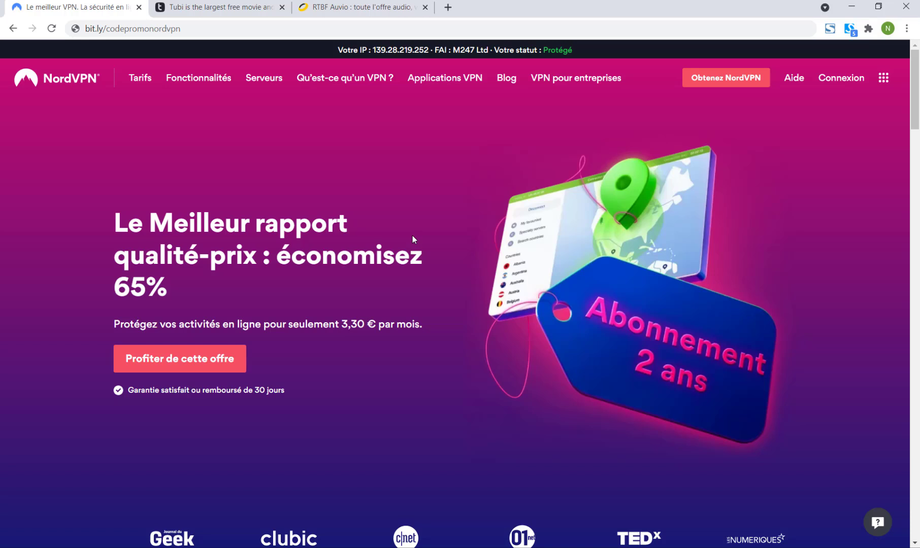
# Step: Open the two-year NordVPN offer, review the subscription plans and recommended add-ons on the checkout page, and return to the home page
pyautogui.click(205, 357)
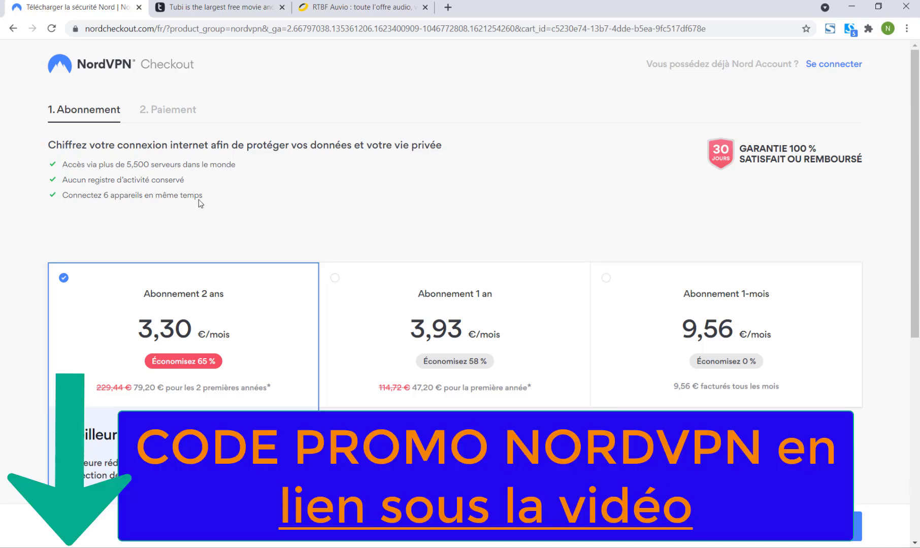
pyautogui.scroll(-6, 211, 199)
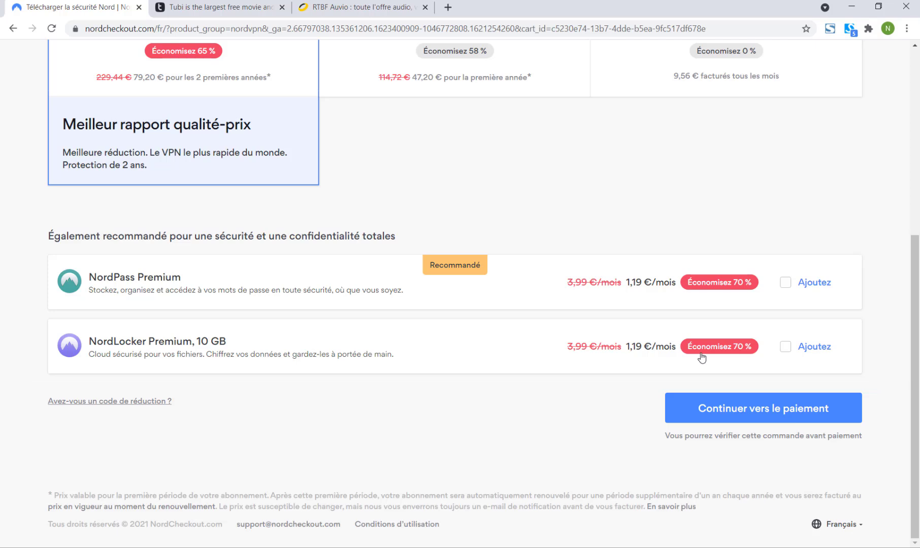
pyautogui.scroll(5, 314, 372)
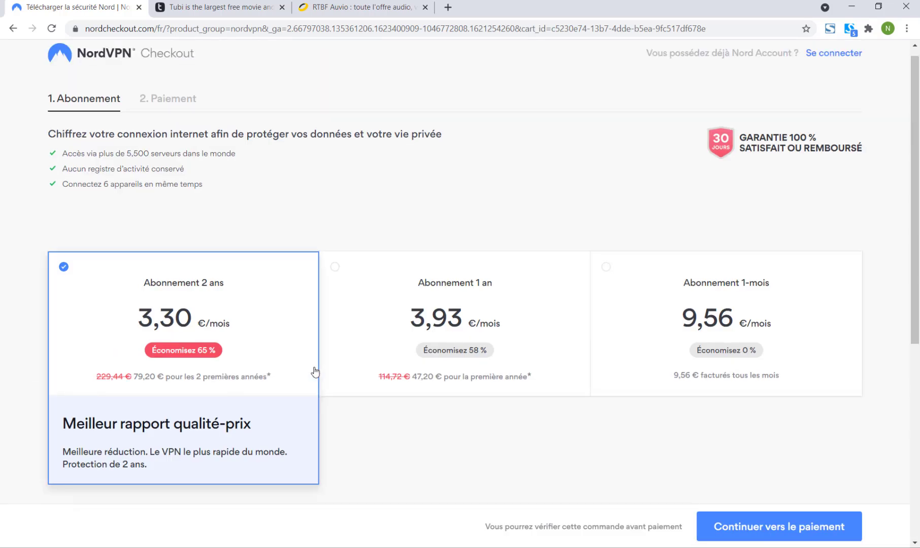
pyautogui.scroll(-5, 335, 381)
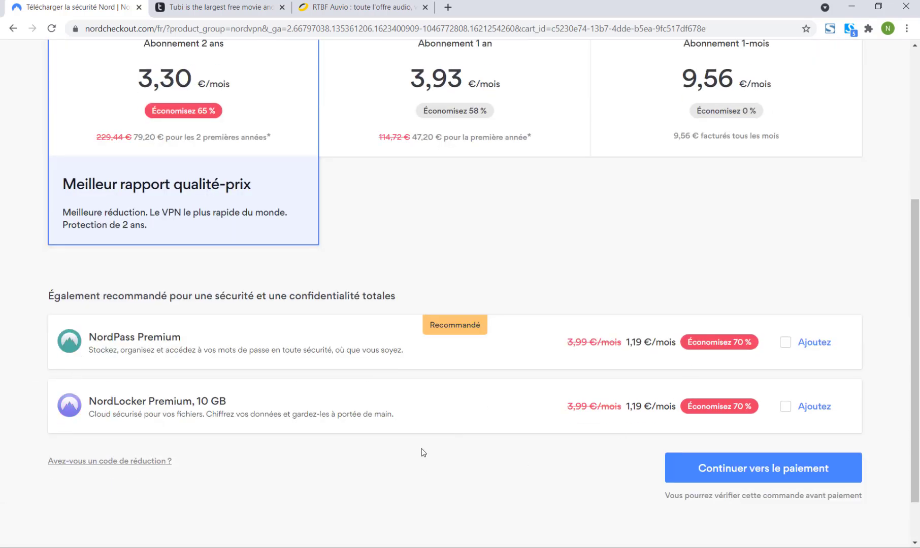
pyautogui.scroll(5, 423, 452)
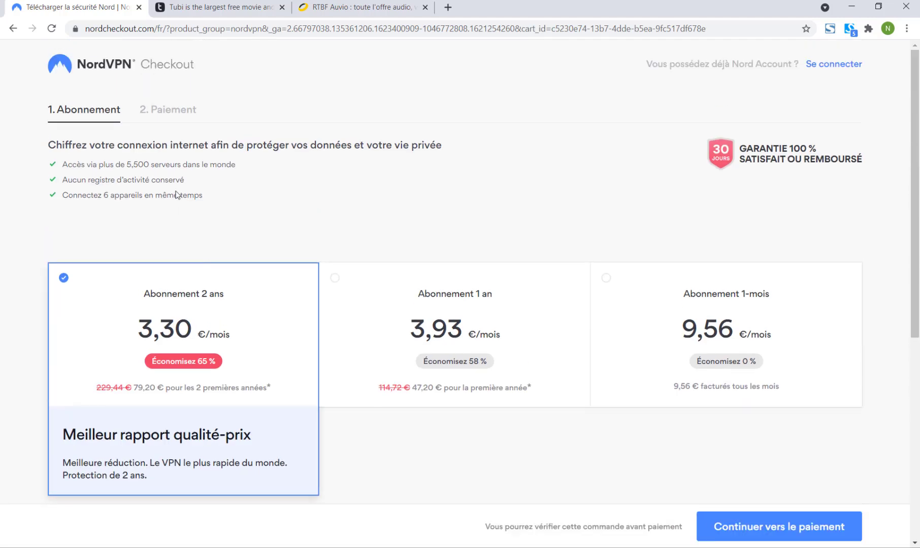
pyautogui.click(12, 29)
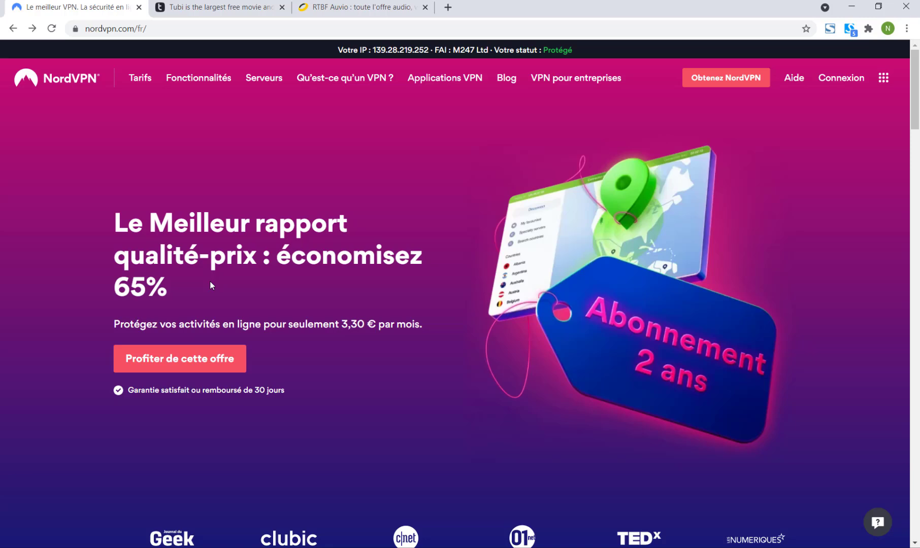
# Step: Open the NordVPN applications page and examine the supported devices, including Android TV
pyautogui.click(439, 81)
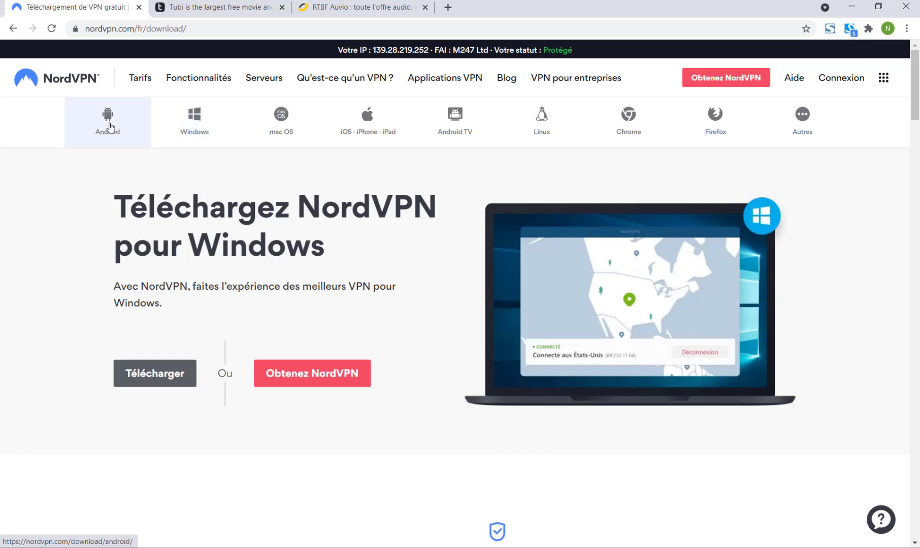
pyautogui.click(454, 124)
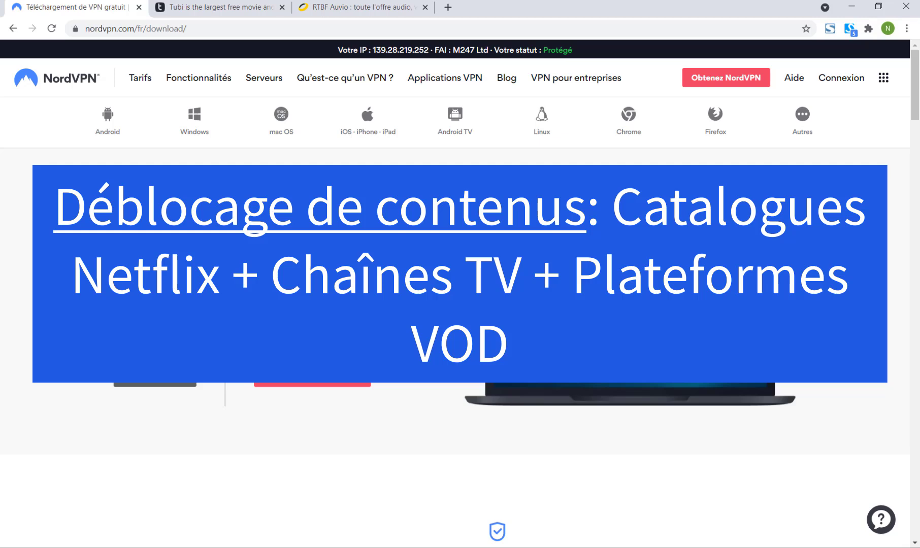
# Step: Examine the Tubi access page, the current server in the NordVPN app, and the RTBF Auvio site, returning to Tubi in the browser
pyautogui.hotkey('ctrl', 'Tab')
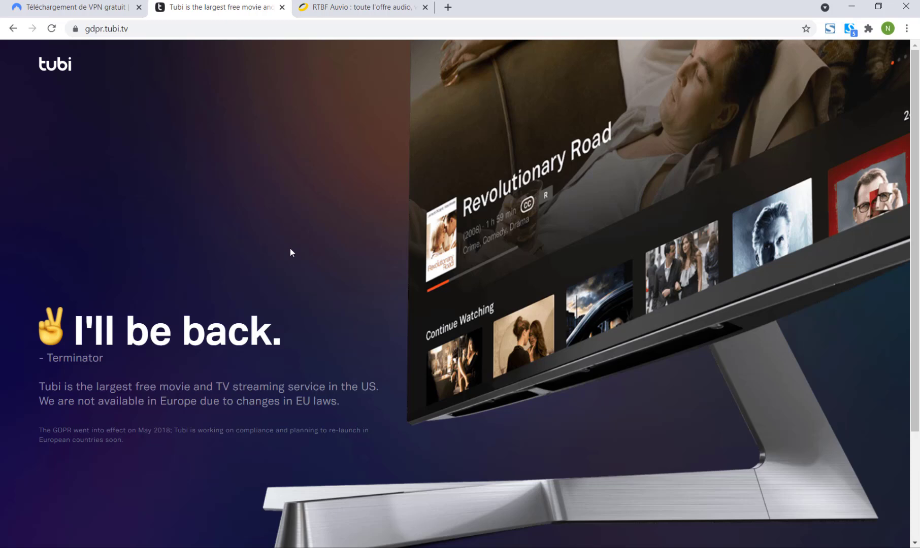
pyautogui.hotkey('alt', 'Tab')
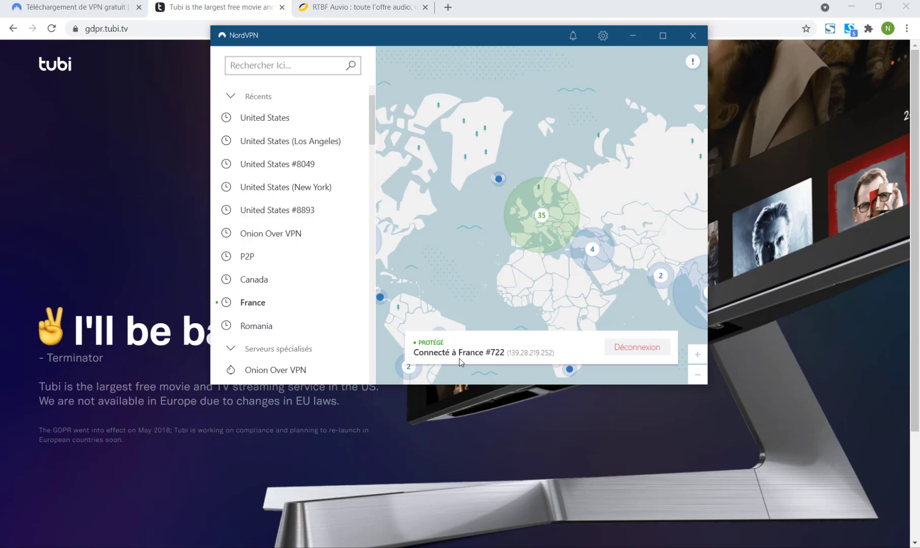
pyautogui.click(369, 6)
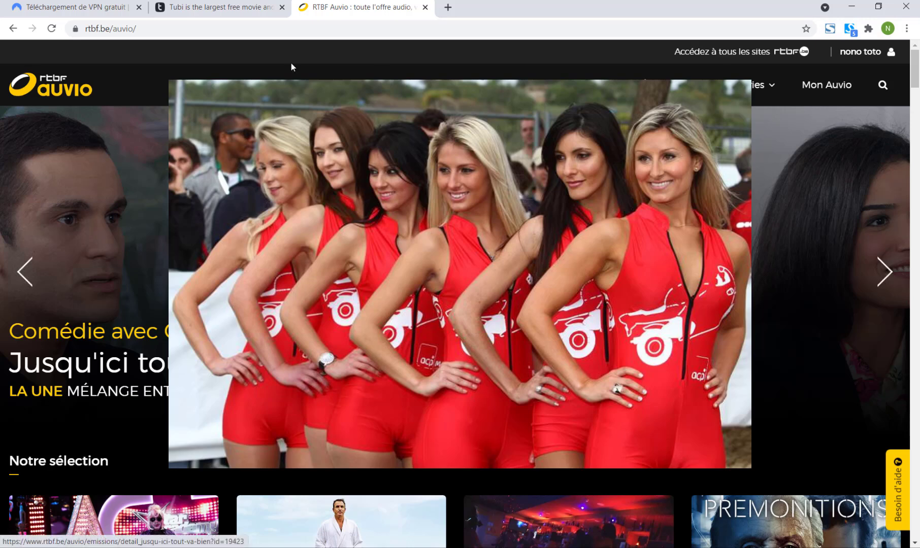
pyautogui.click(237, 6)
# Step: Switch to the NordVPN app, collapse the recent servers, and connect to United States from the list of all countries
pyautogui.hotkey('alt', 'Tab')
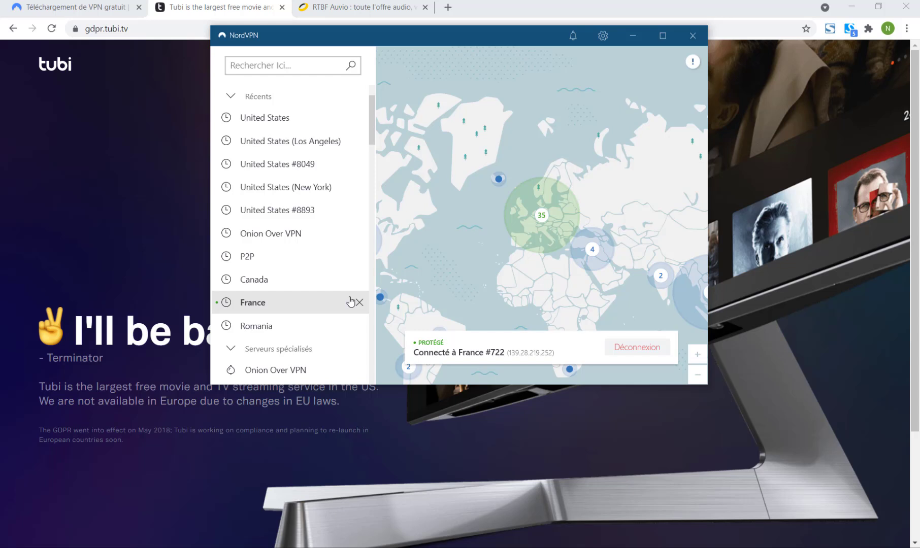
pyautogui.click(230, 96)
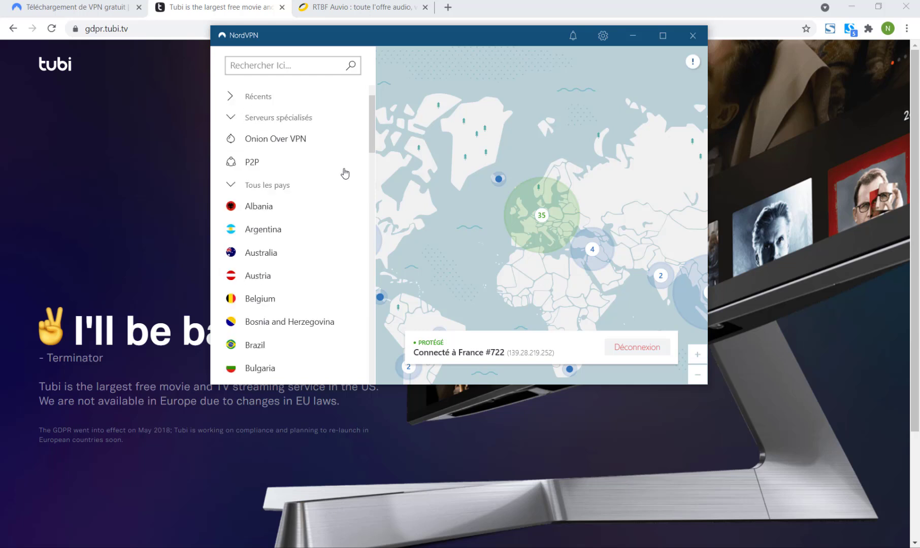
pyautogui.scroll(-3, 298, 248)
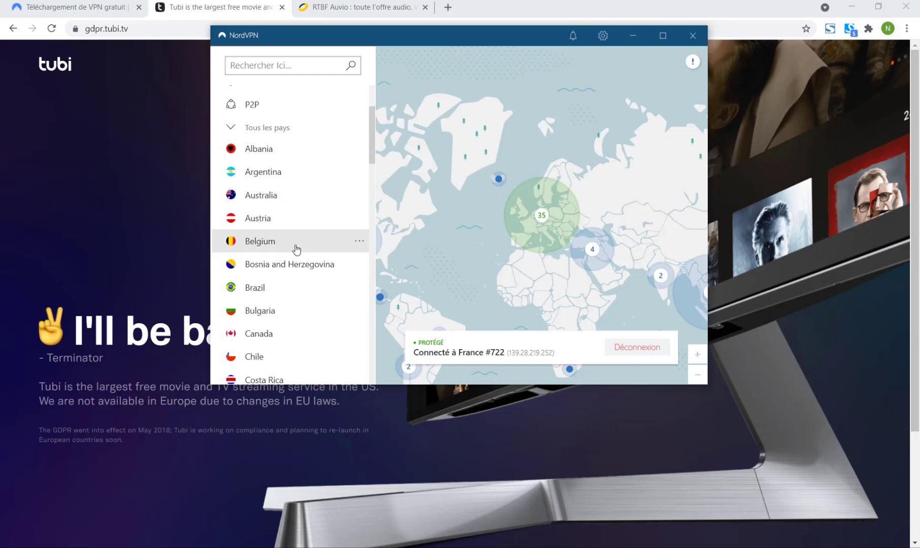
pyautogui.scroll(-2, 297, 250)
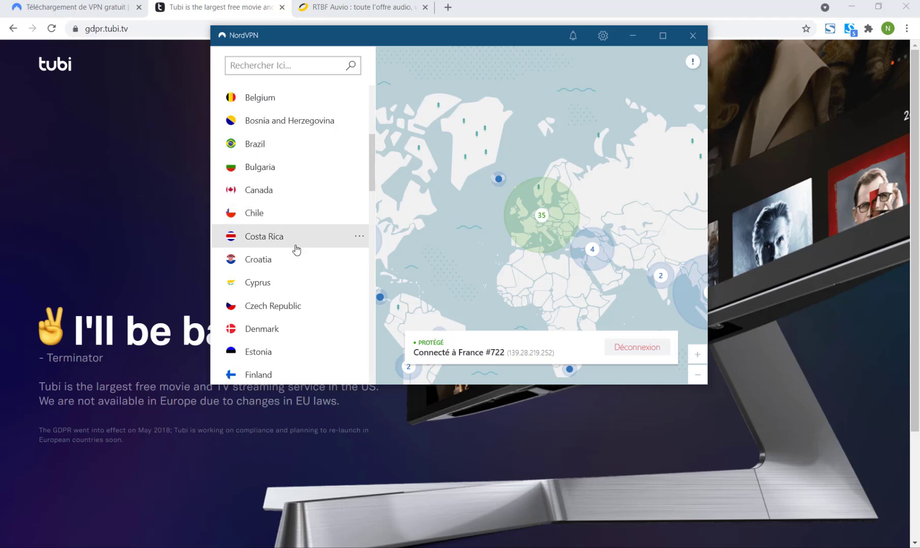
pyautogui.scroll(-16, 297, 250)
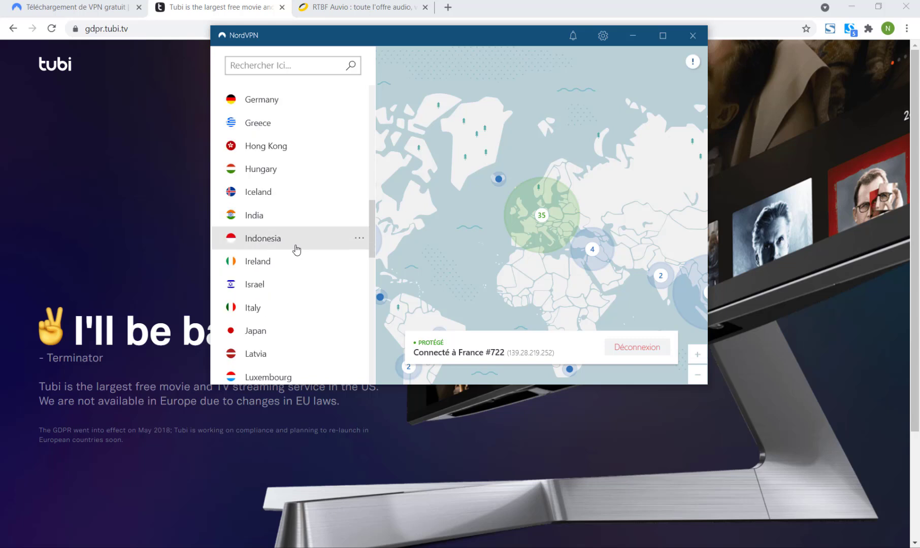
pyautogui.scroll(-17, 297, 250)
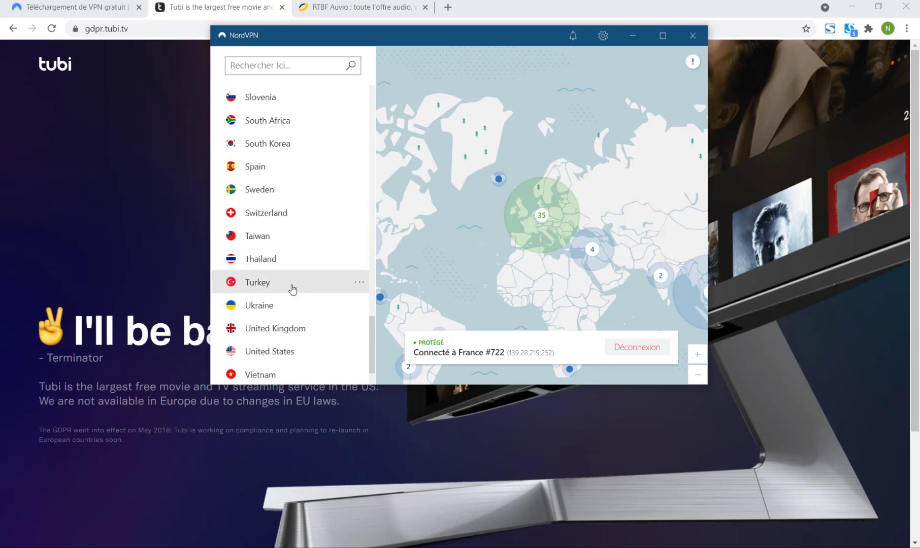
pyautogui.click(279, 355)
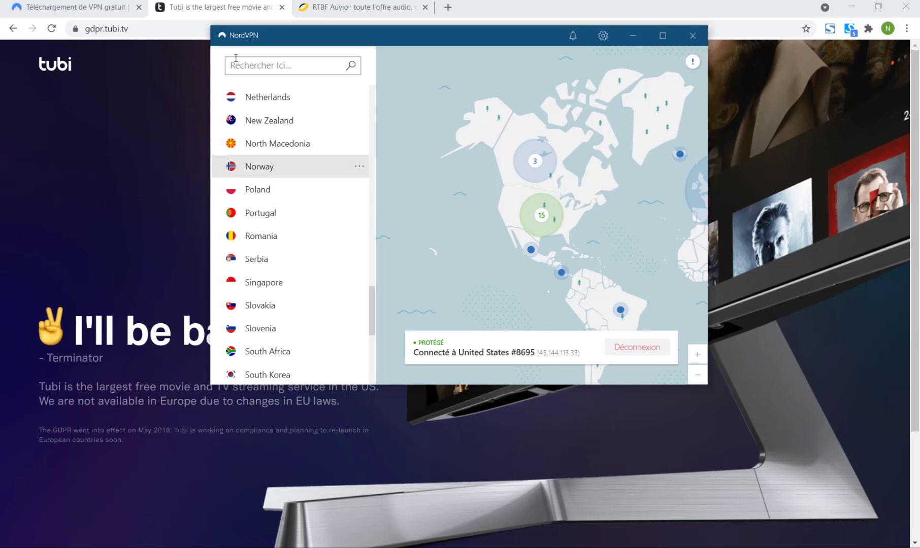
# Step: Load tubitv.com in the browser and start watching to open the Tubi catalogue
pyautogui.click(111, 30)
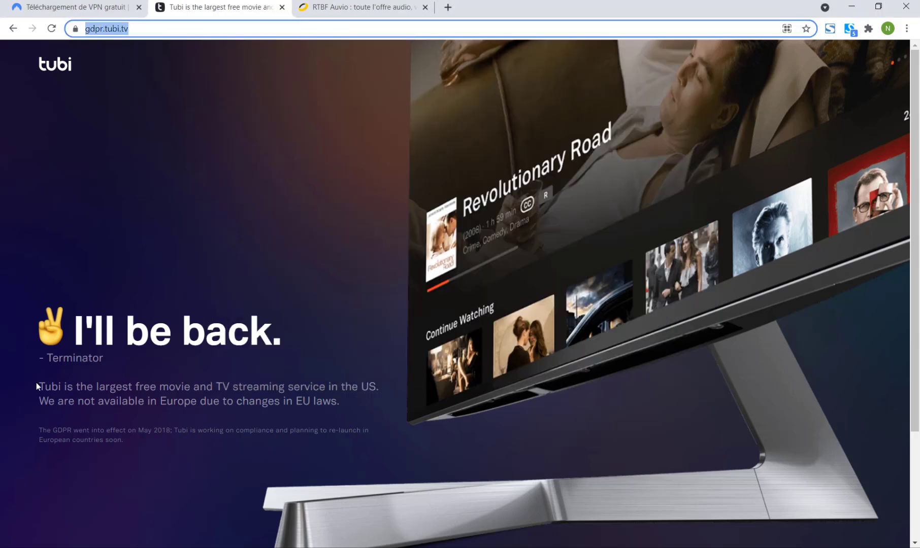
pyautogui.click(103, 32)
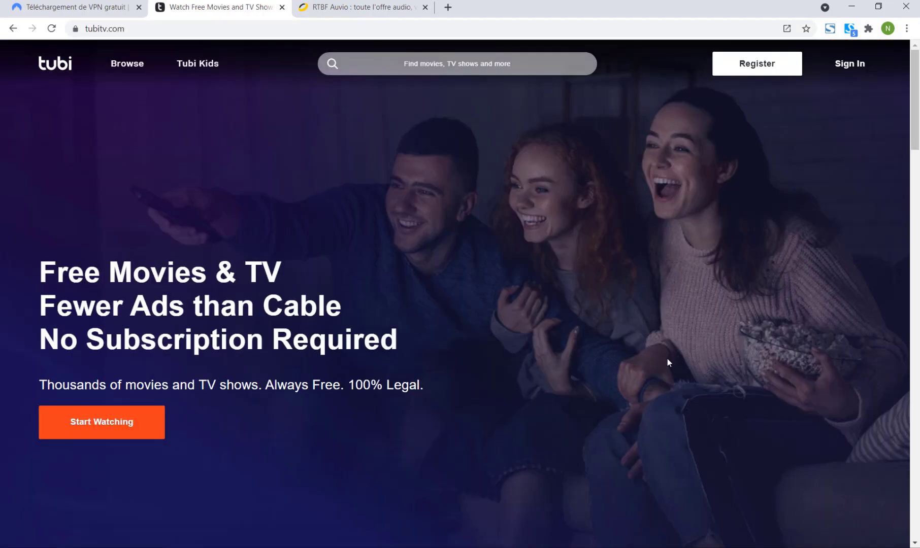
pyautogui.hotkey('alt', 'Tab')
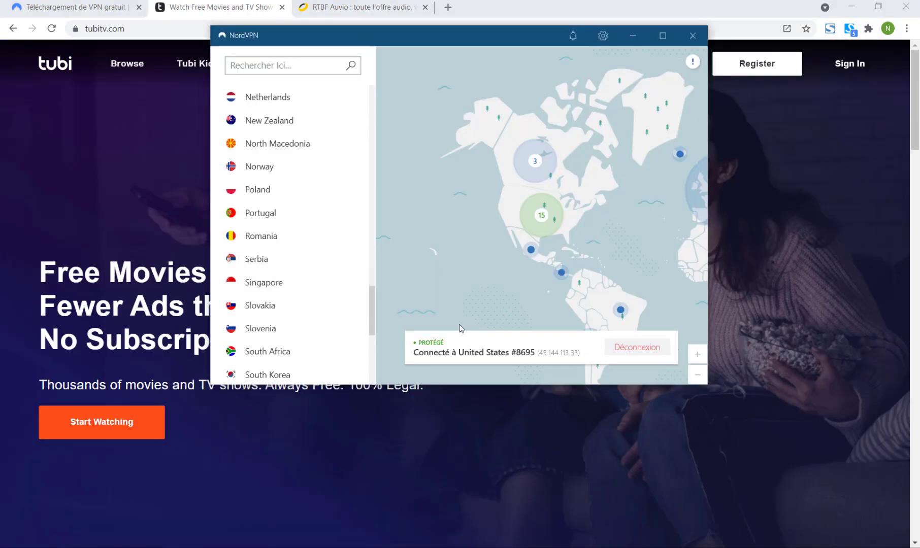
pyautogui.click(124, 245)
pyautogui.scroll(-5, 124, 245)
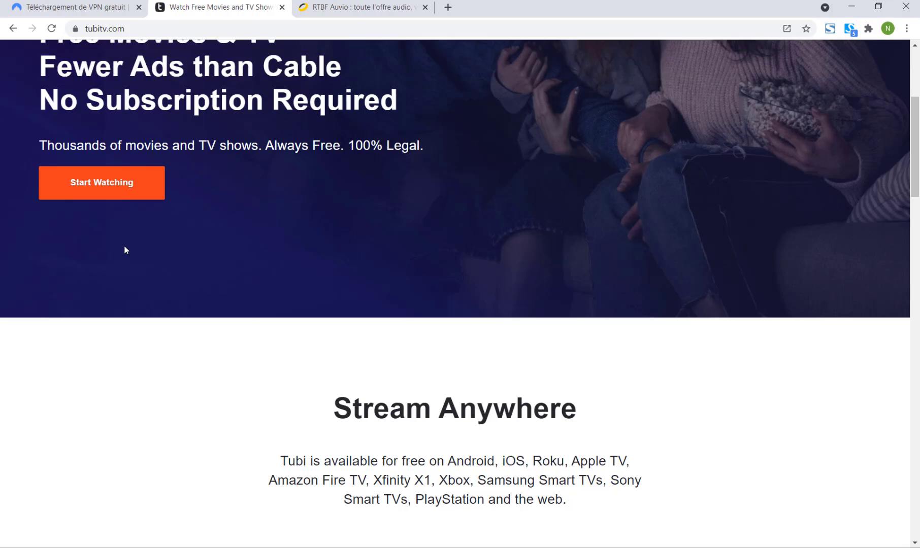
pyautogui.click(114, 197)
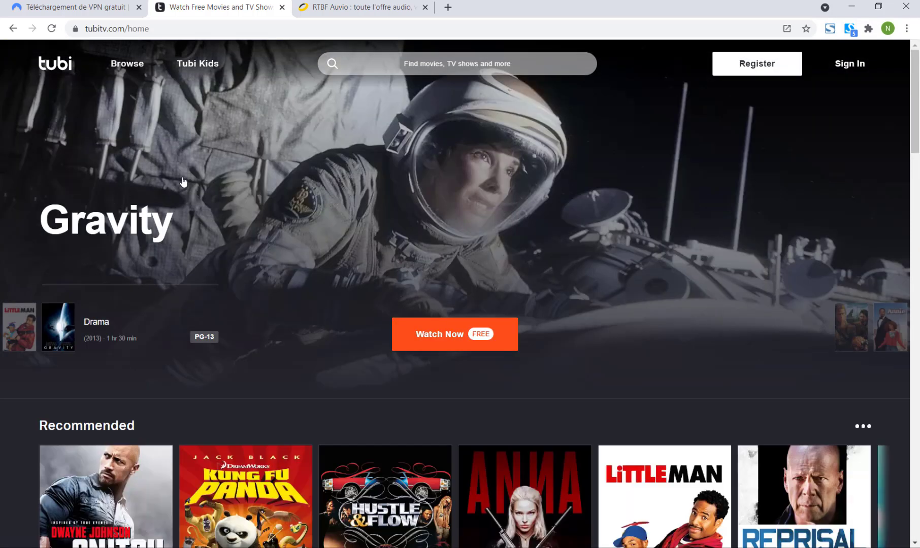
# Step: Browse the Tubi catalogue, examining the featured titles and the Recommended, Most Popular, Comedy and Action rows
pyautogui.scroll(-5, 183, 182)
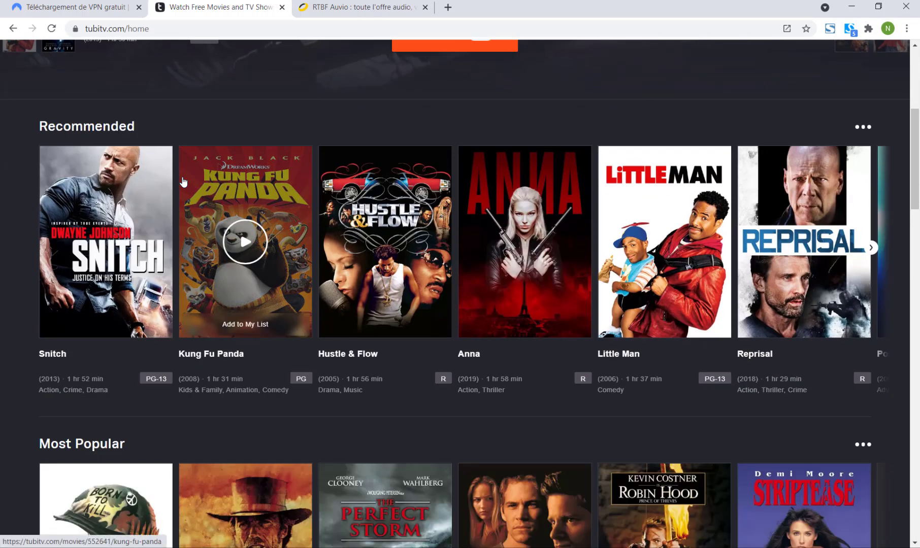
pyautogui.scroll(-3, 184, 182)
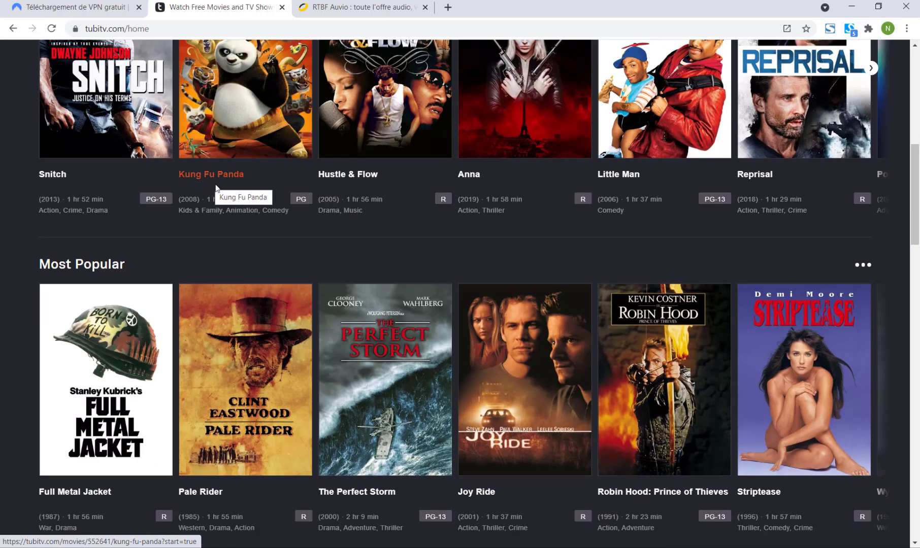
pyautogui.scroll(-8, 232, 189)
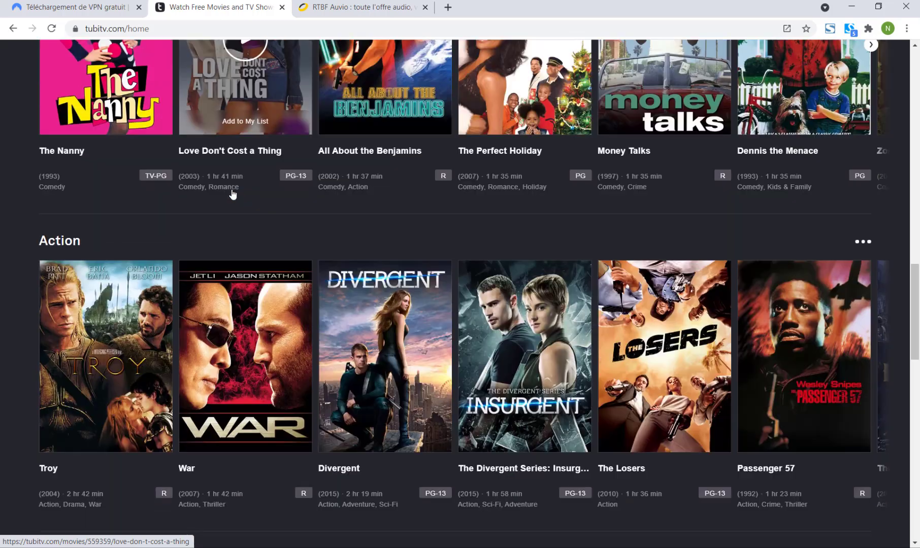
pyautogui.scroll(18, 231, 193)
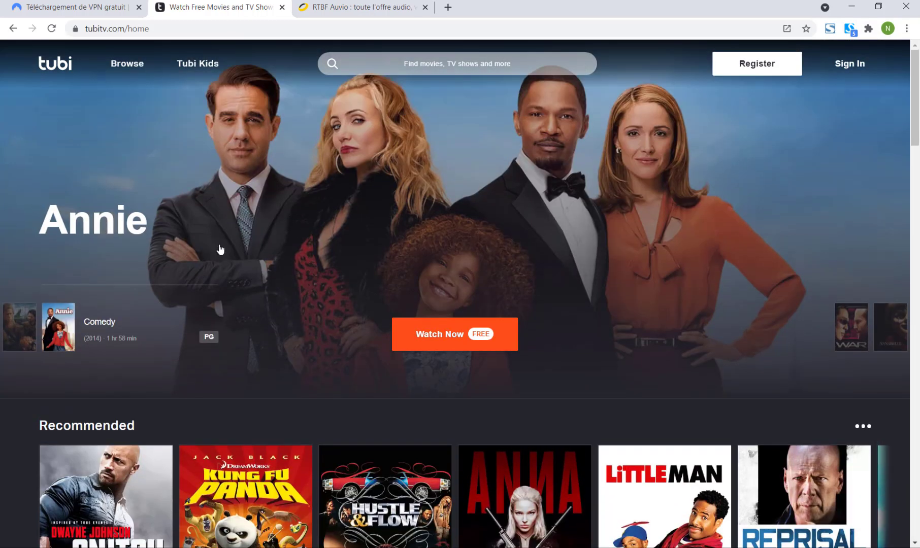
pyautogui.scroll(-3, 241, 248)
pyautogui.scroll(3, 236, 288)
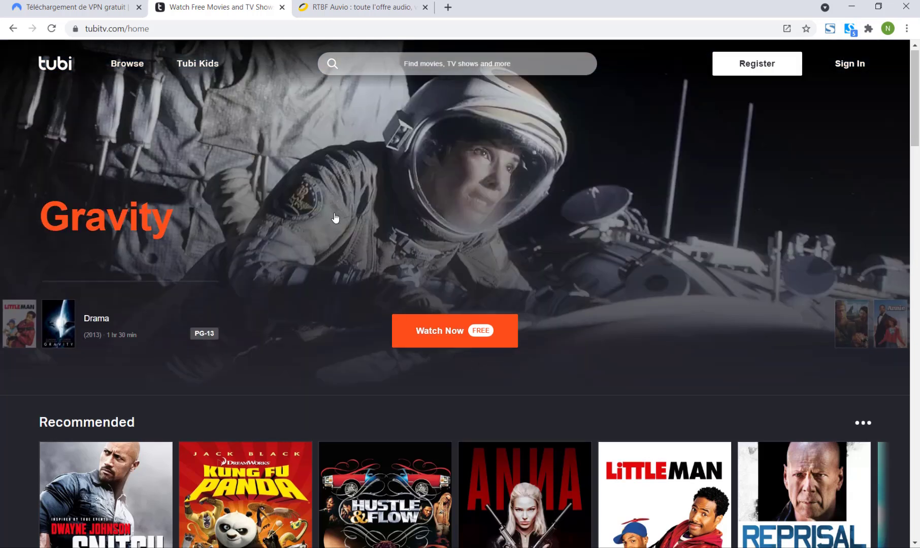
pyautogui.scroll(-3, 335, 218)
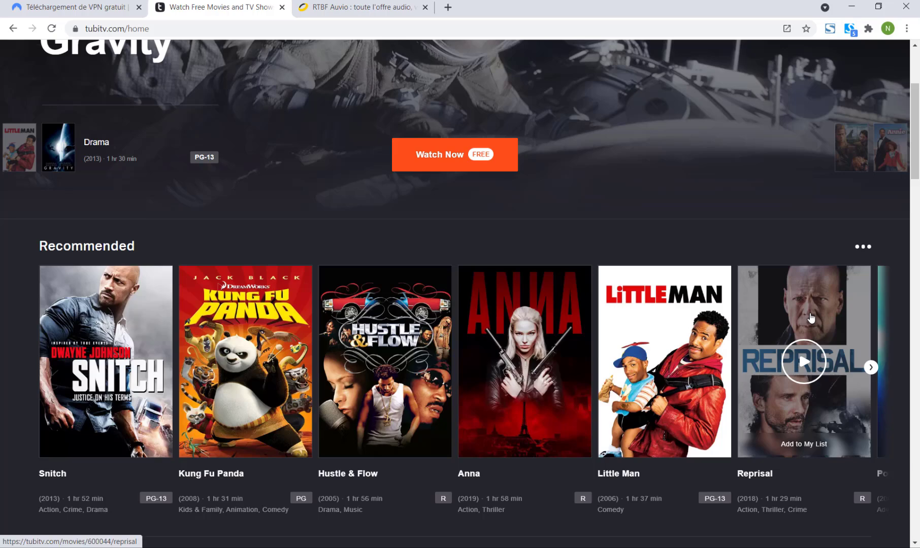
pyautogui.scroll(-5, 233, 316)
pyautogui.scroll(-4, 233, 319)
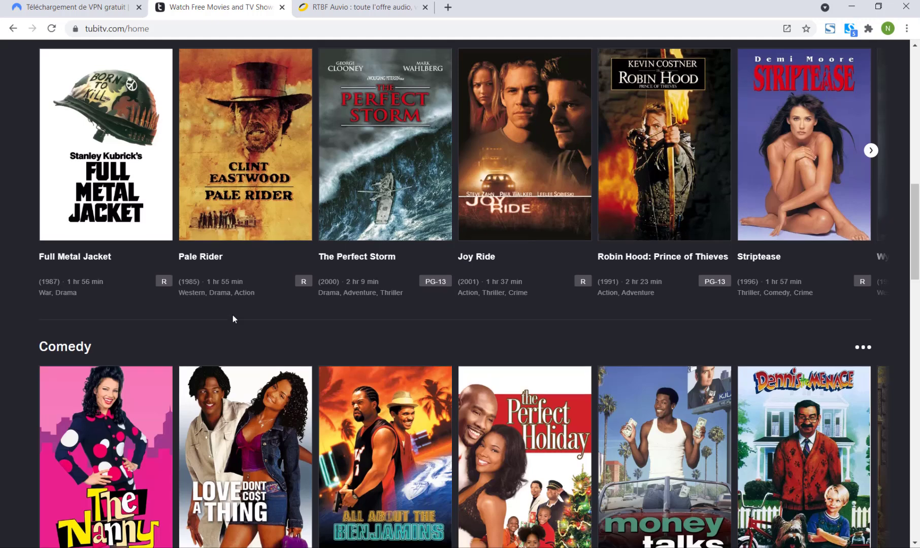
pyautogui.scroll(12, 233, 315)
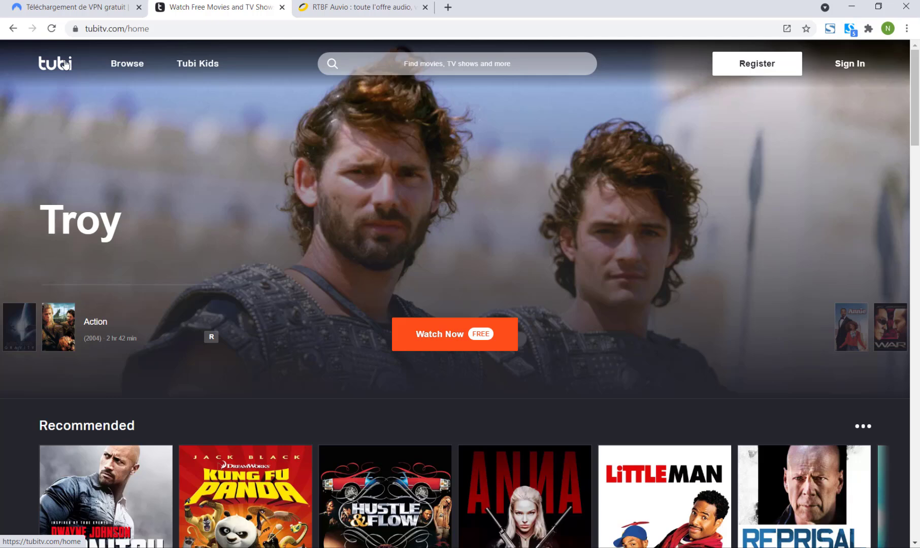
# Step: Switch to the NordVPN app and connect to Belgium from the list of all countries
pyautogui.click(355, 547)
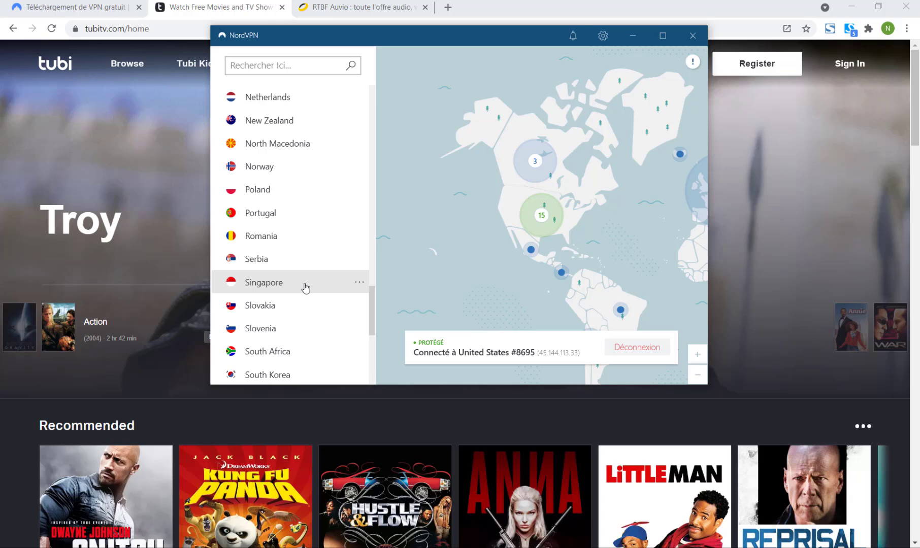
pyautogui.moveTo(373, 320); pyautogui.dragTo(381, 212)
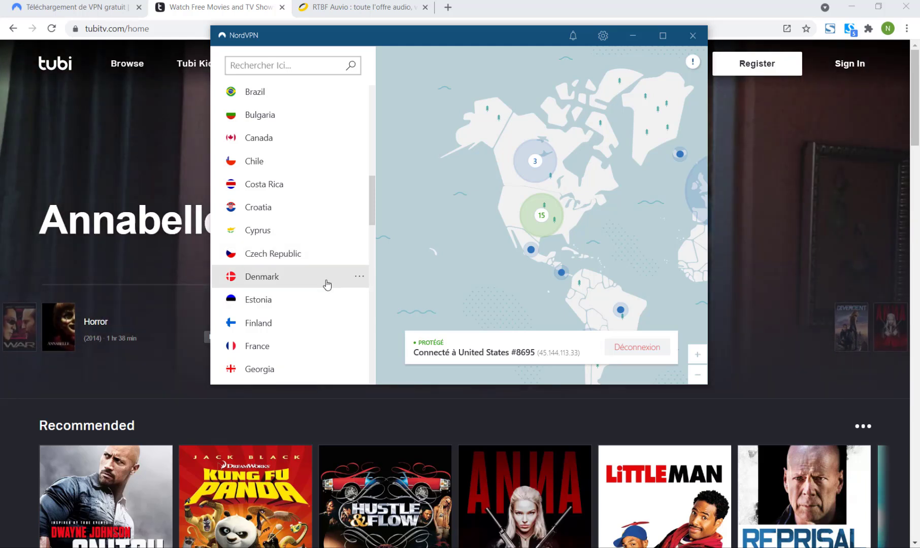
pyautogui.scroll(-2, 315, 287)
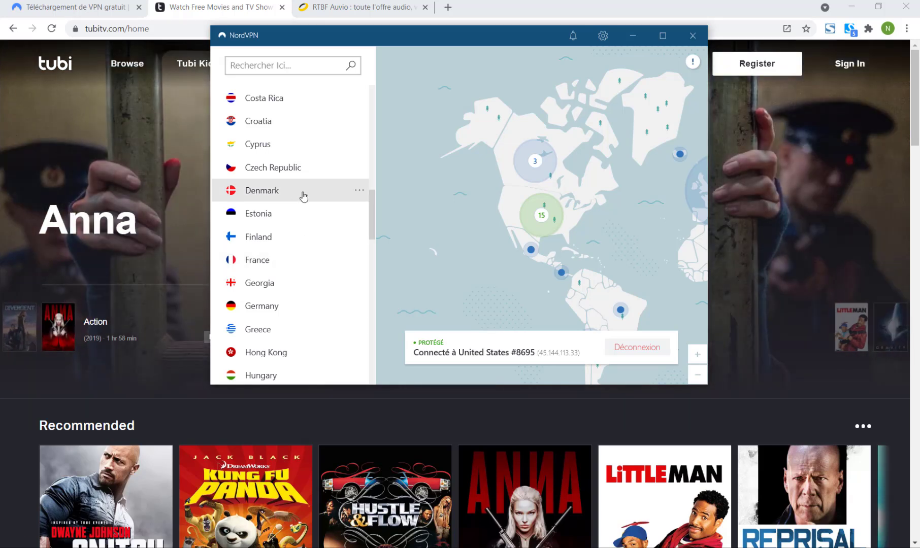
pyautogui.scroll(5, 306, 274)
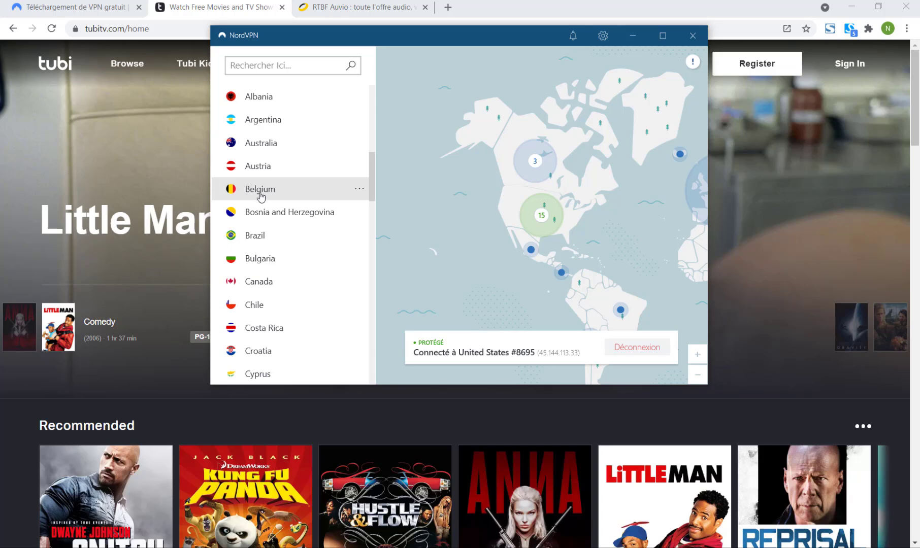
pyautogui.click(260, 191)
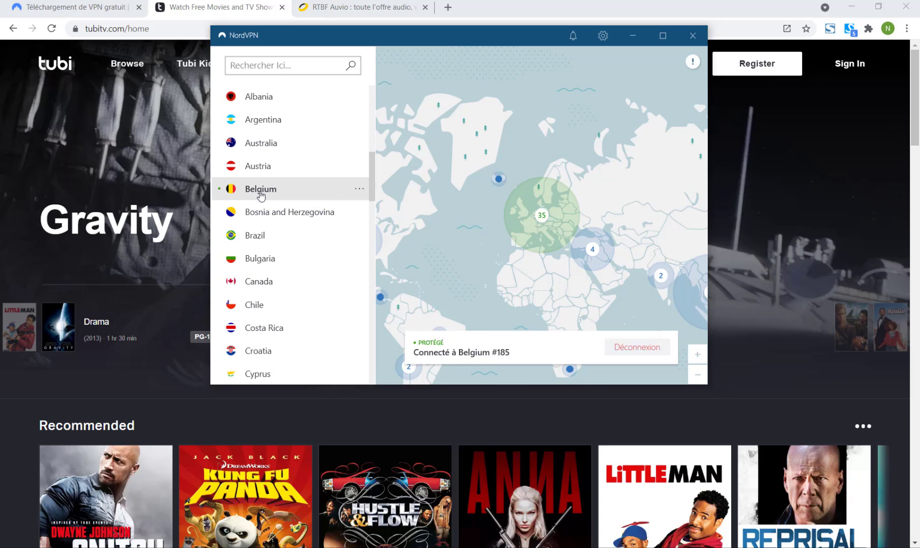
# Step: Open the En Direct listing on RTBF Auvio in the browser and play the live programme Le Grand Cactus
pyautogui.click(368, 4)
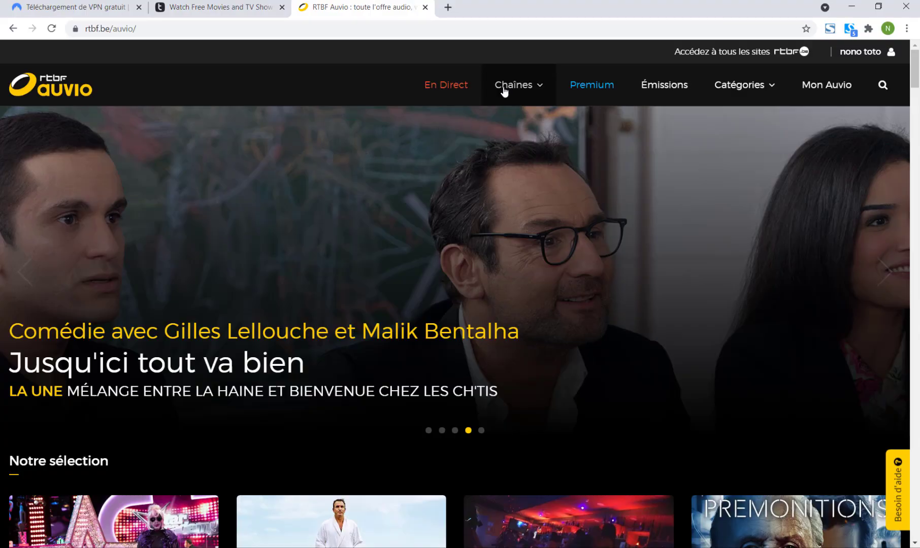
pyautogui.click(447, 87)
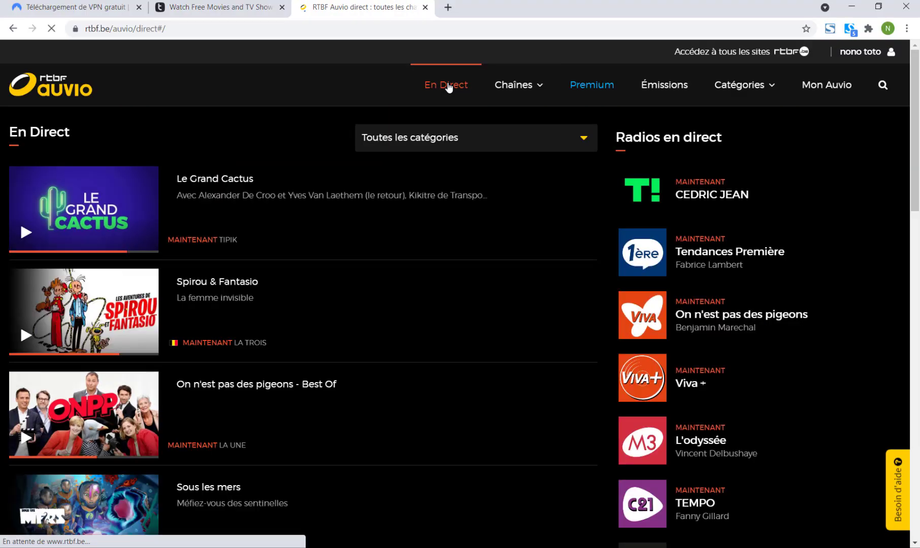
pyautogui.scroll(-3, 270, 184)
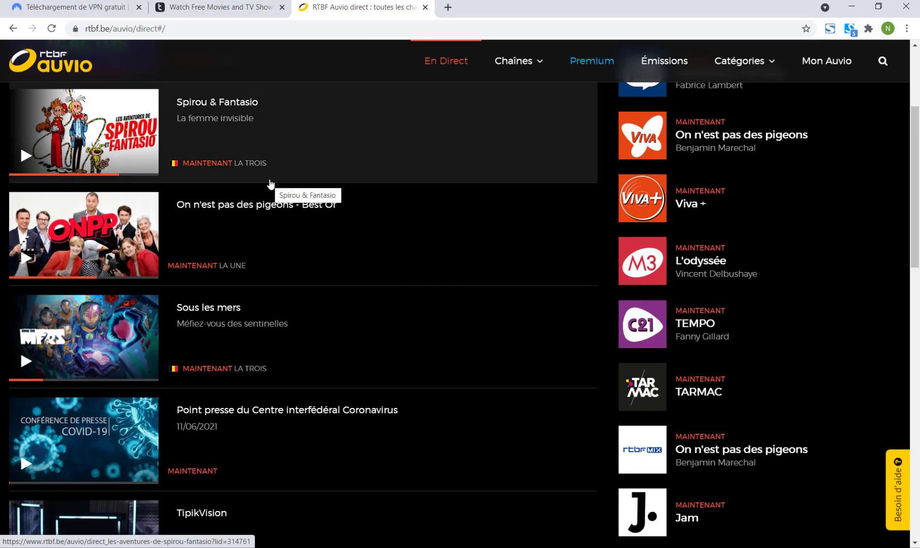
pyautogui.scroll(-10, 271, 184)
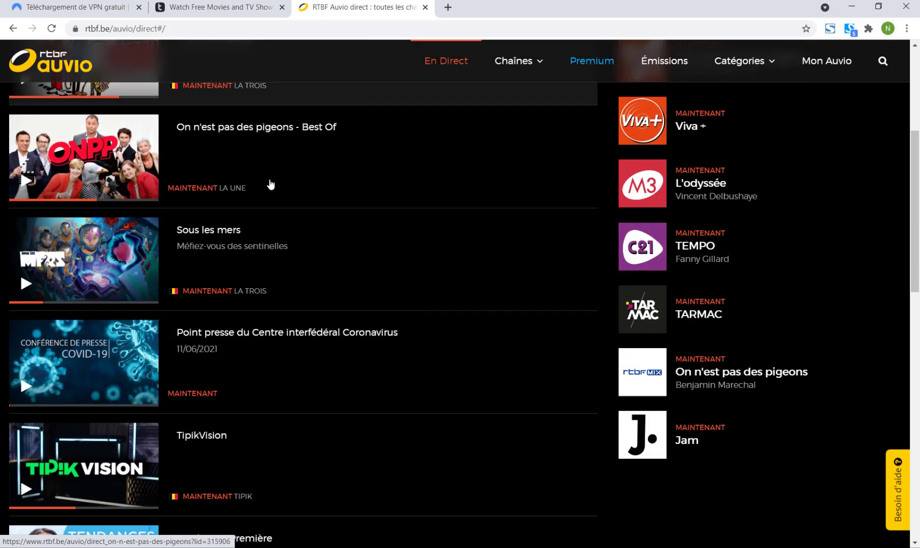
pyautogui.scroll(10, 270, 183)
pyautogui.click(270, 184)
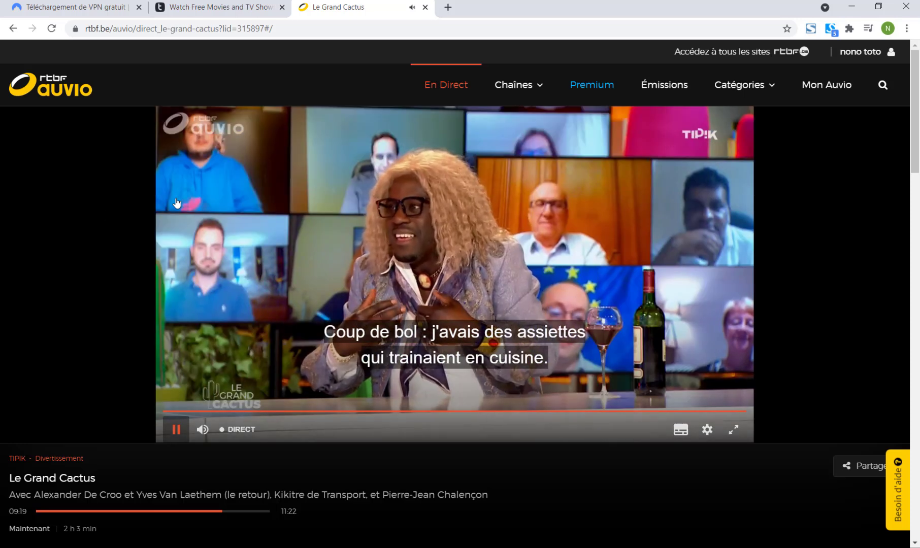
# Step: Bring up the NordVPN download page and the NordVPN app, and connect to P2P under the specialised servers
pyautogui.click(76, 7)
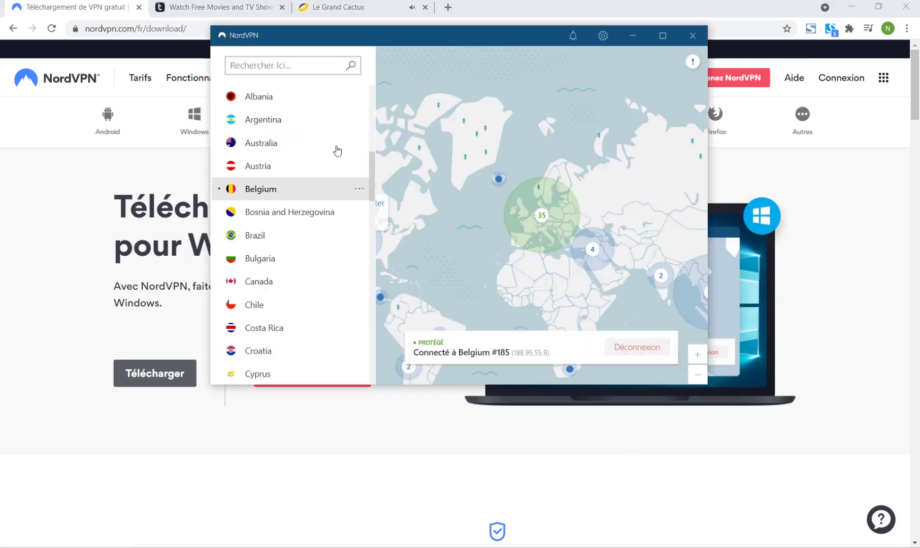
pyautogui.scroll(4, 301, 229)
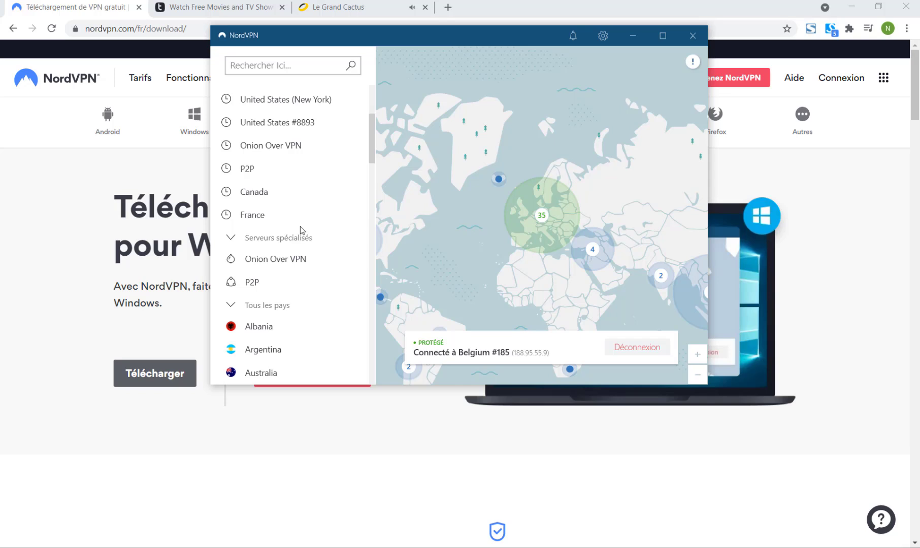
pyautogui.scroll(-5, 302, 229)
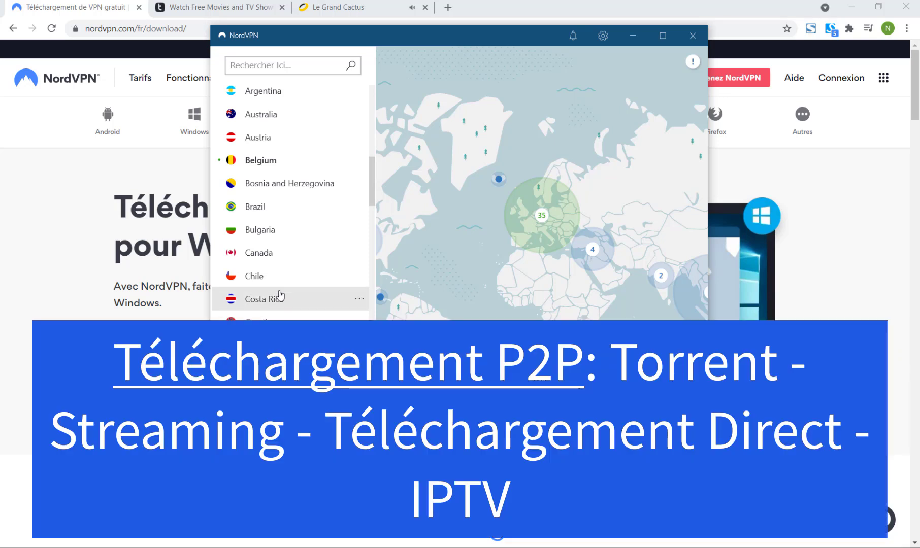
pyautogui.scroll(3, 279, 294)
pyautogui.scroll(2, 279, 293)
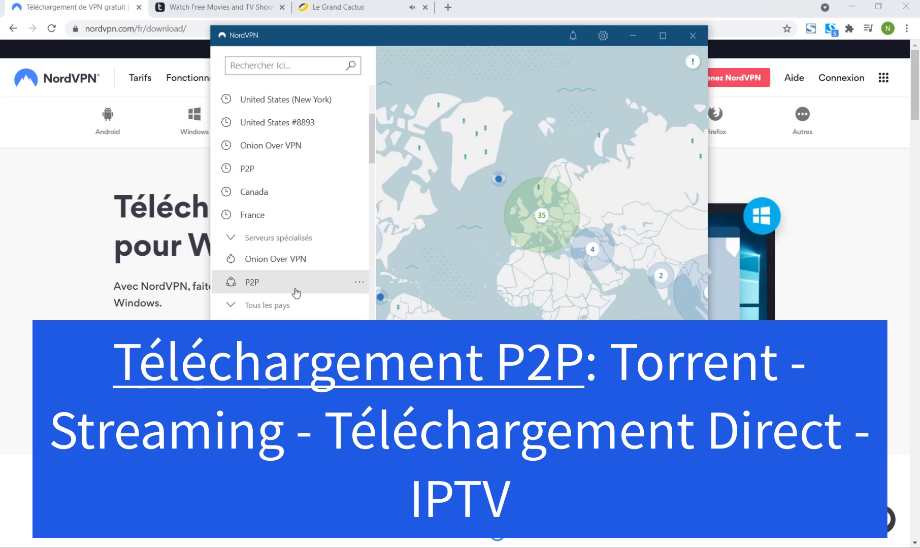
pyautogui.scroll(-3, 294, 285)
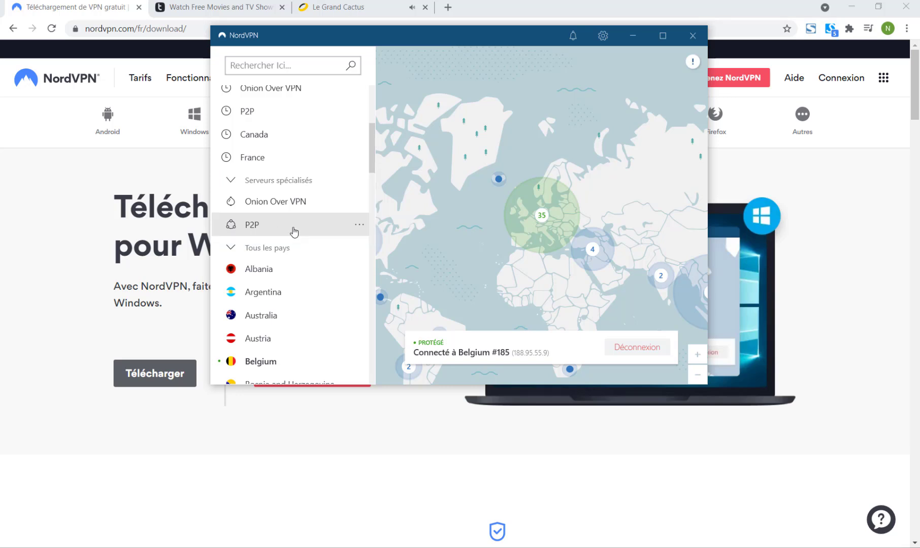
pyautogui.click(265, 232)
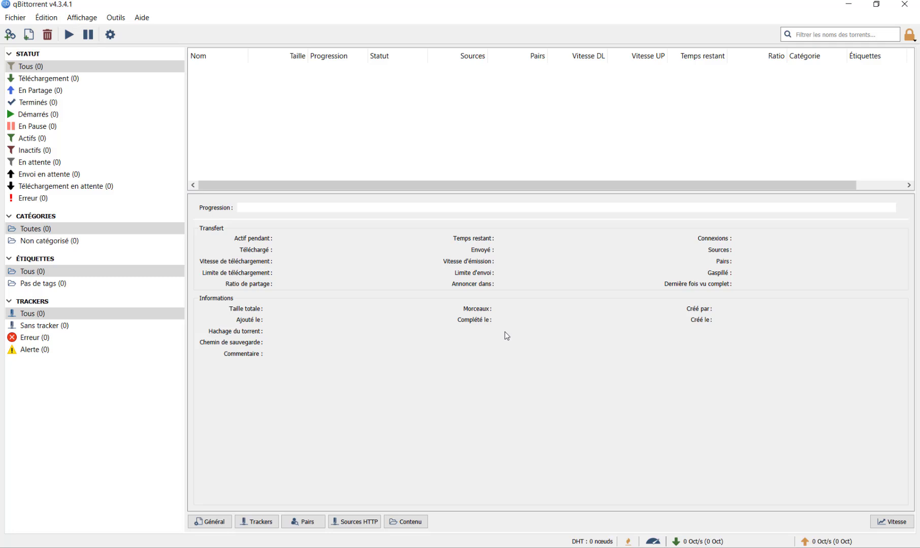
# Step: Return from the Kill Switch settings to the NordVPN server list and examine the country and server choices for P2P
pyautogui.hotkey('alt', 'Tab')
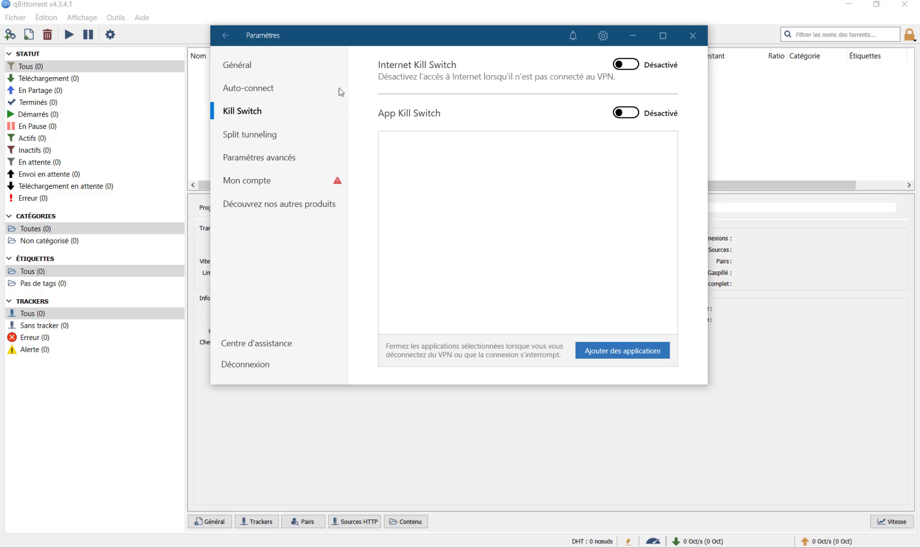
pyautogui.click(225, 35)
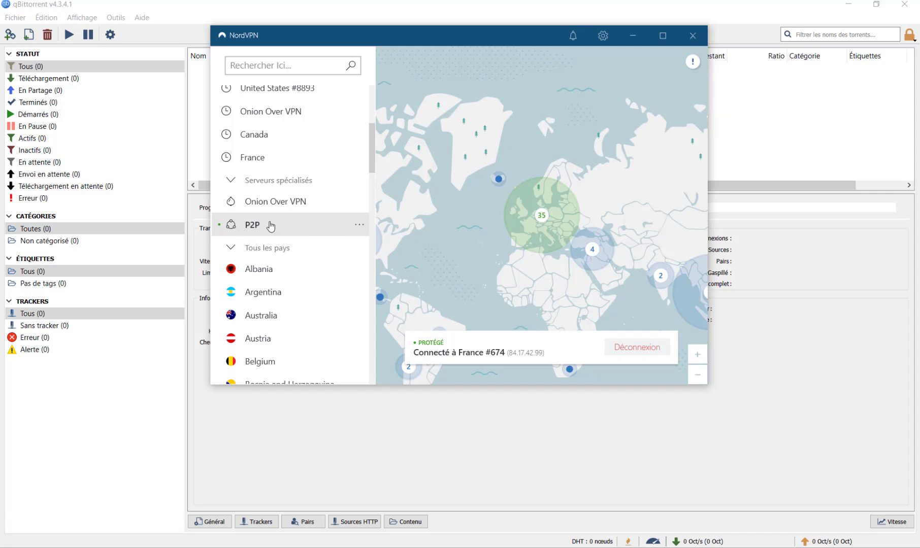
pyautogui.click(358, 228)
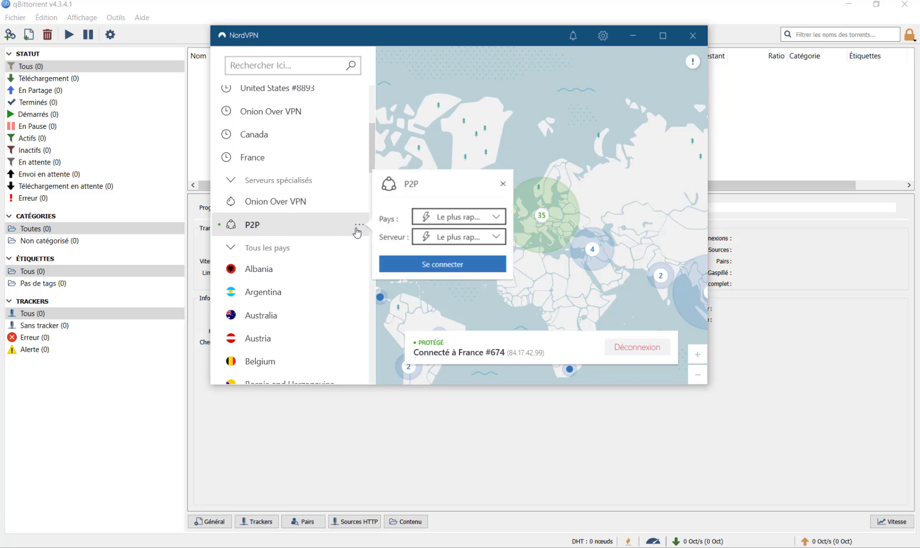
pyautogui.click(445, 218)
pyautogui.click(449, 229)
pyautogui.click(449, 239)
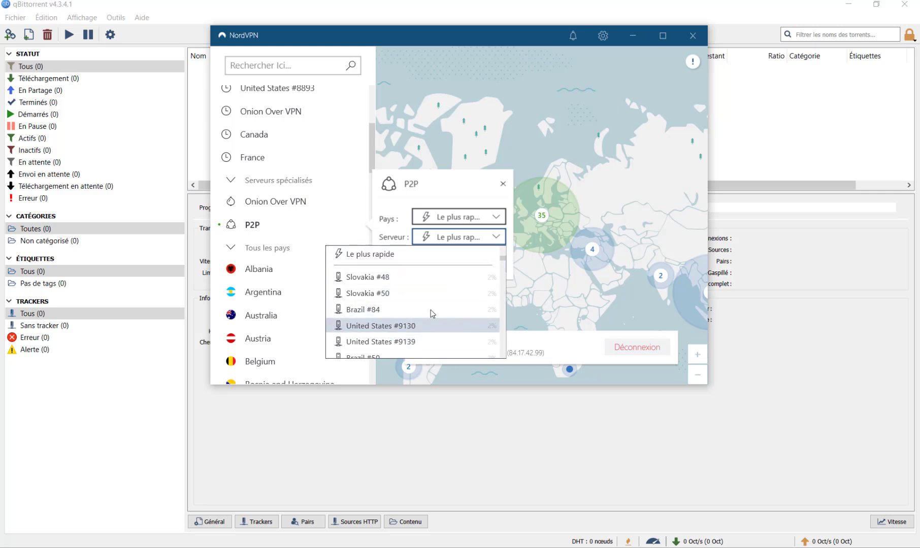
pyautogui.scroll(-3, 433, 311)
pyautogui.scroll(3, 433, 309)
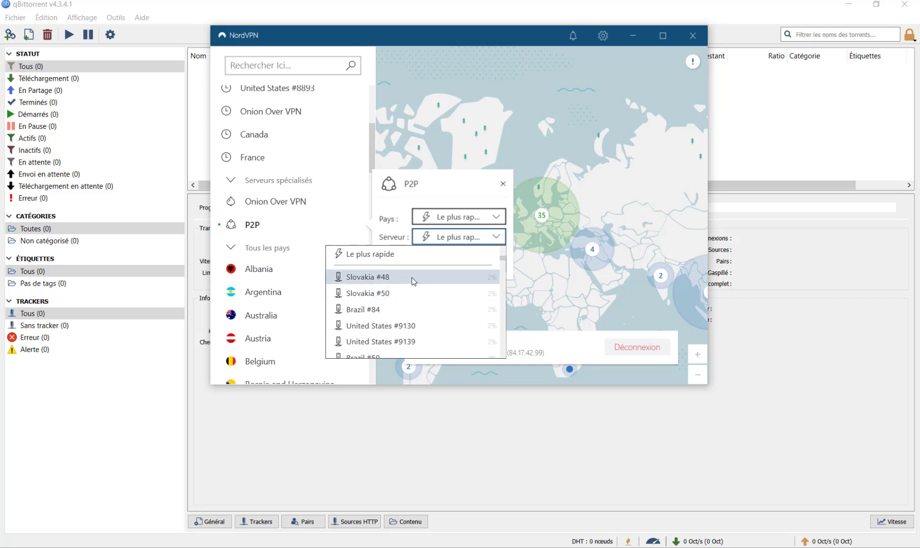
pyautogui.click(405, 200)
pyautogui.click(271, 232)
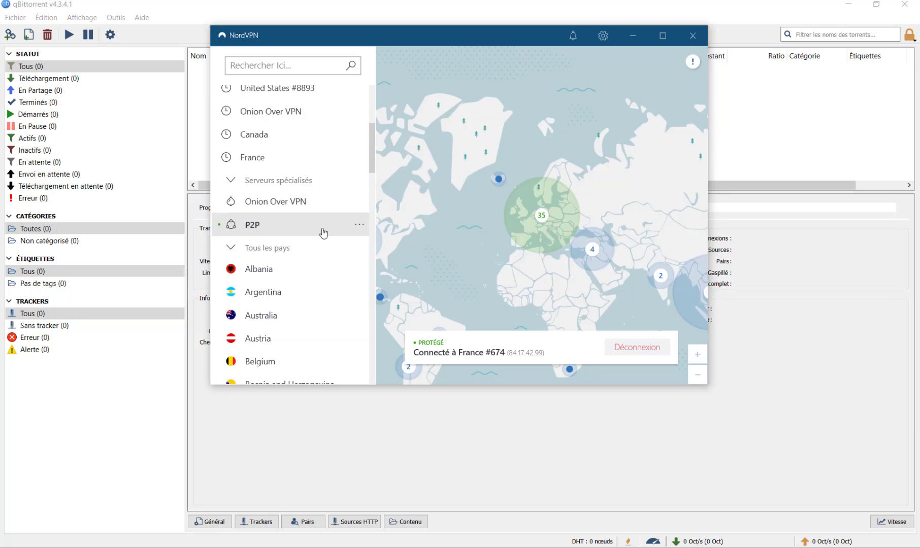
# Step: Look through the list of countries and connect to Onion Over VPN under the specialised servers
pyautogui.scroll(-2, 303, 231)
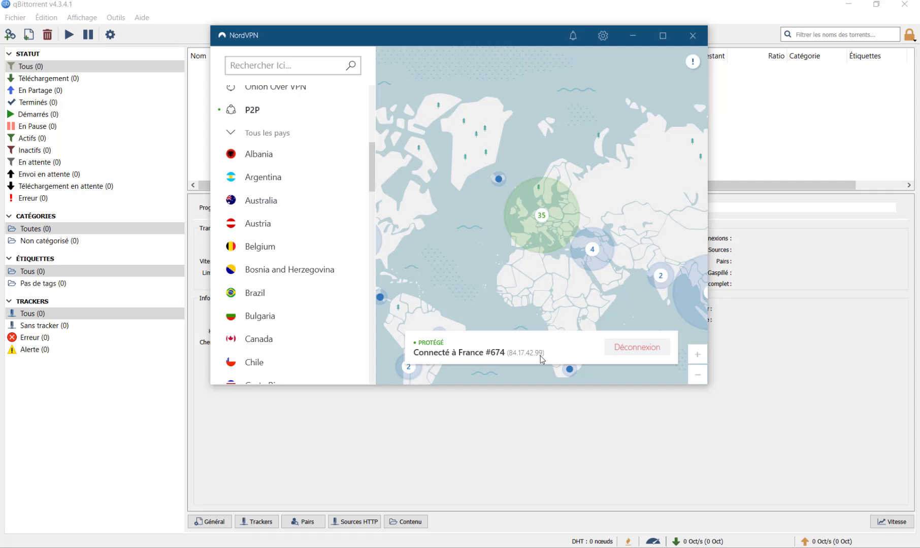
pyautogui.scroll(-3, 273, 236)
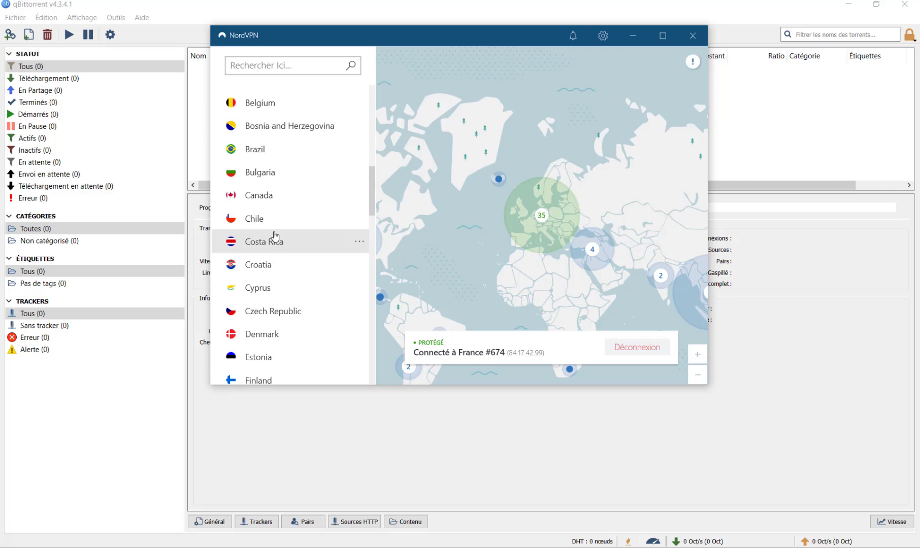
pyautogui.scroll(-1, 274, 237)
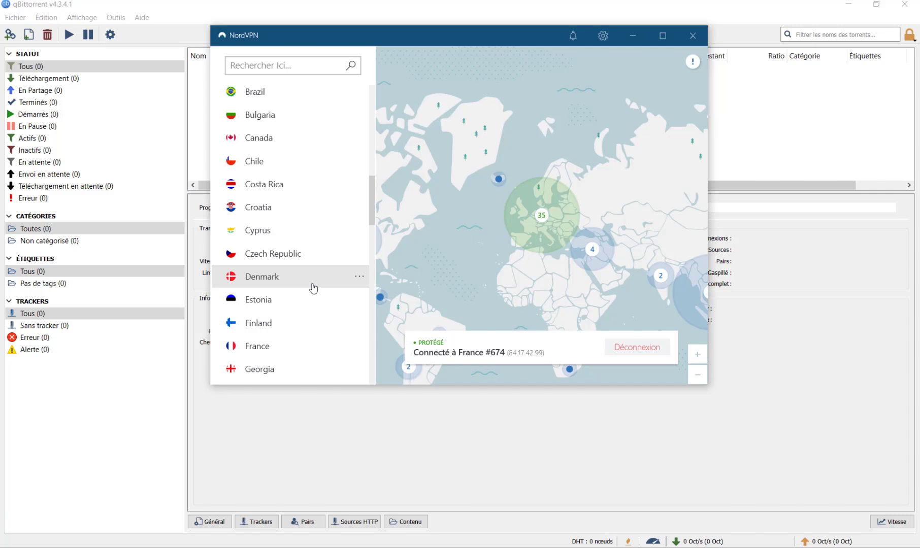
pyautogui.scroll(4, 313, 288)
pyautogui.scroll(2, 313, 288)
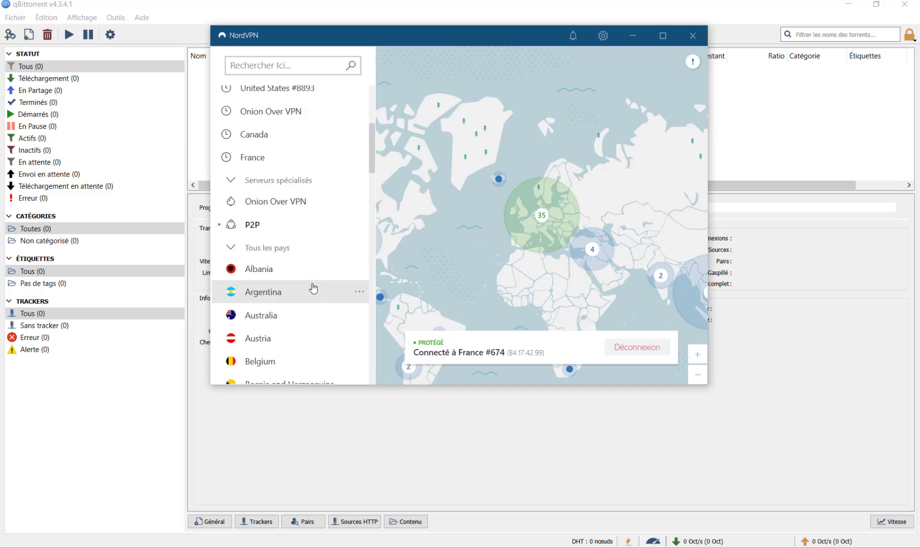
pyautogui.click(296, 206)
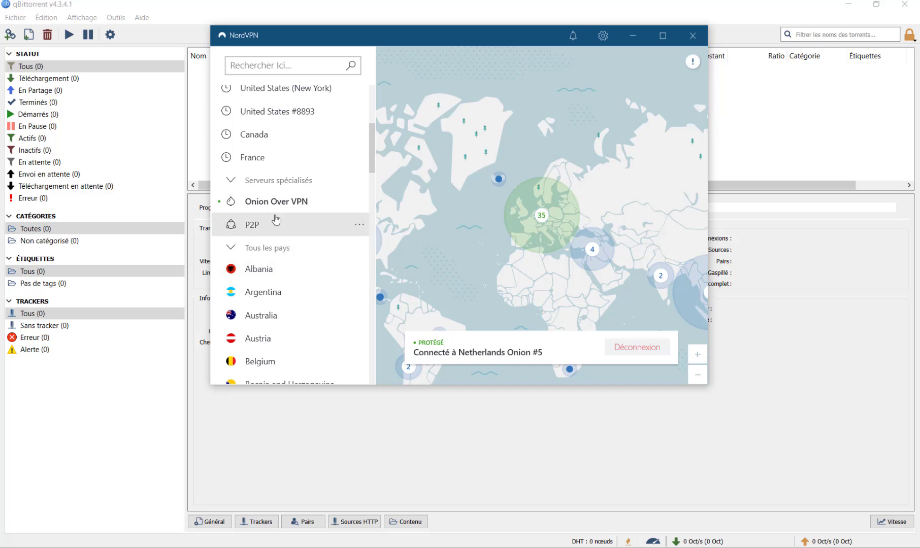
# Step: Connect to France from the list of all countries
pyautogui.scroll(-3, 280, 273)
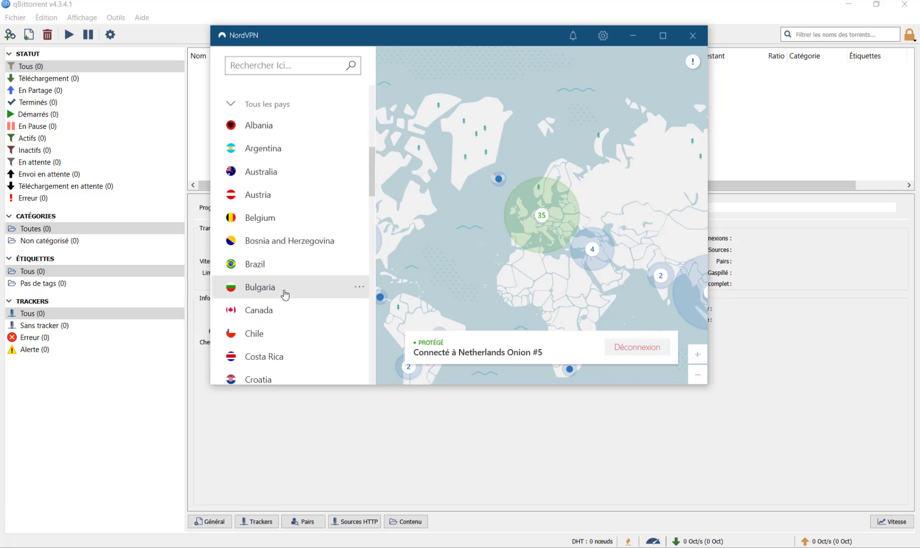
pyautogui.scroll(-3, 303, 193)
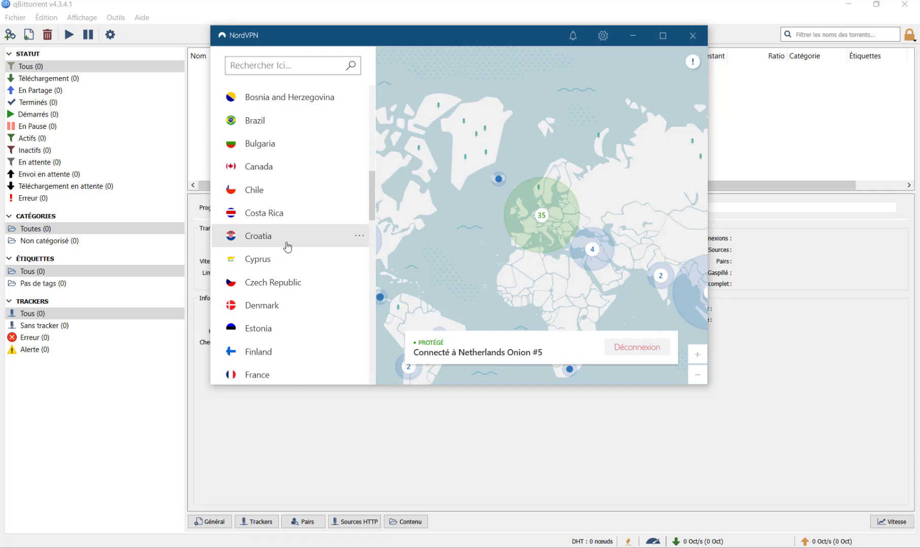
pyautogui.scroll(5, 288, 239)
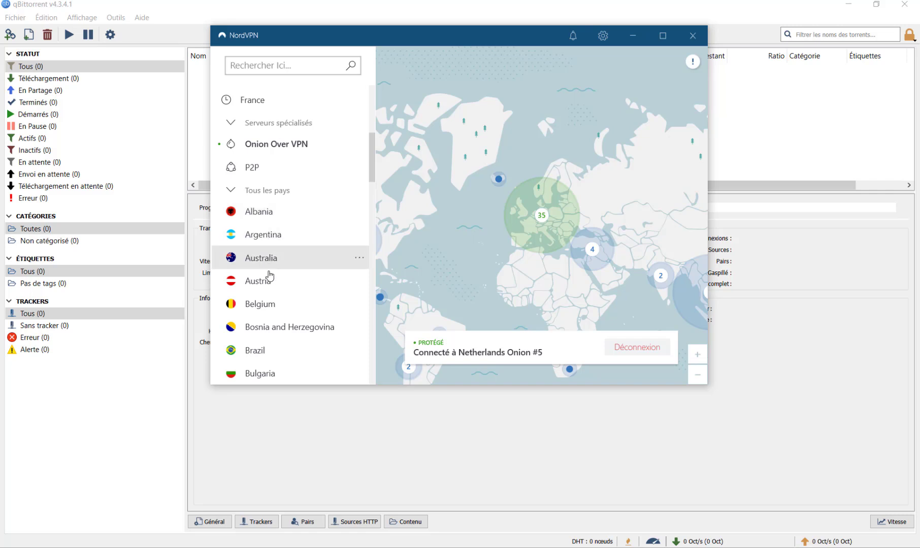
pyautogui.scroll(-2, 288, 289)
pyautogui.scroll(-2, 288, 291)
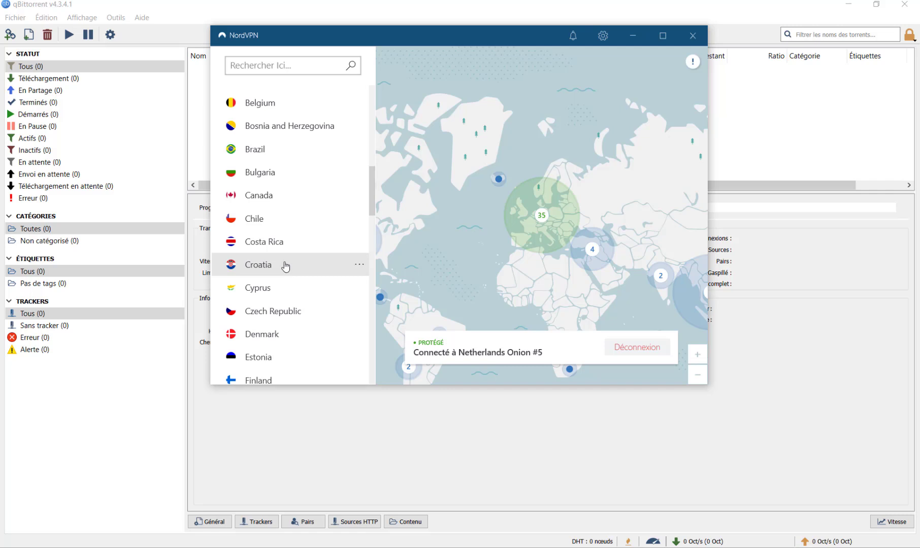
pyautogui.scroll(-1, 285, 266)
pyautogui.scroll(-2, 285, 267)
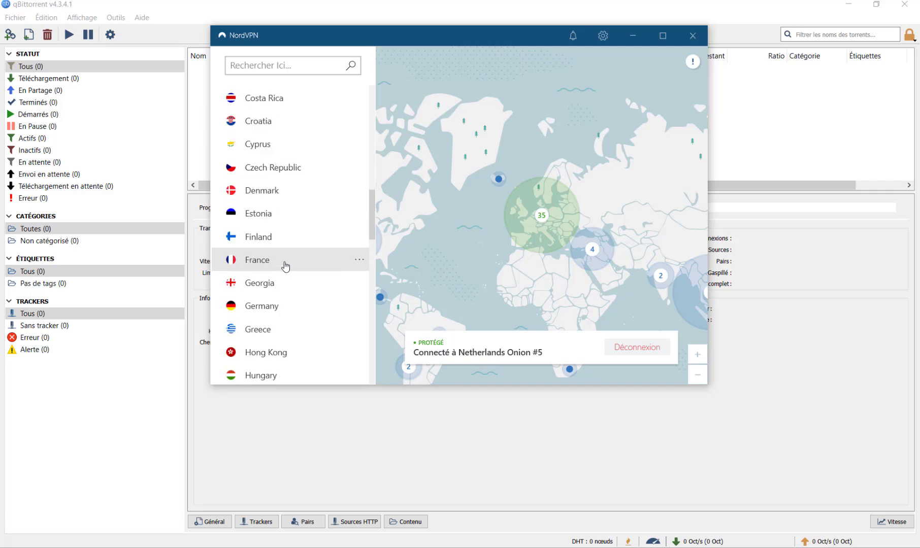
pyautogui.click(259, 261)
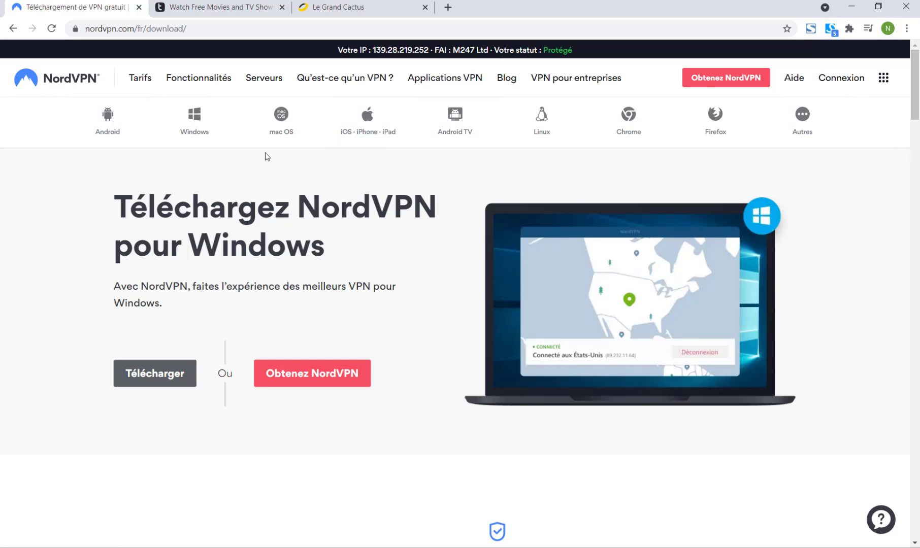
# Step: Open the Fonctionnalités page of the NordVPN website in the browser and examine the feature cards
pyautogui.click(192, 79)
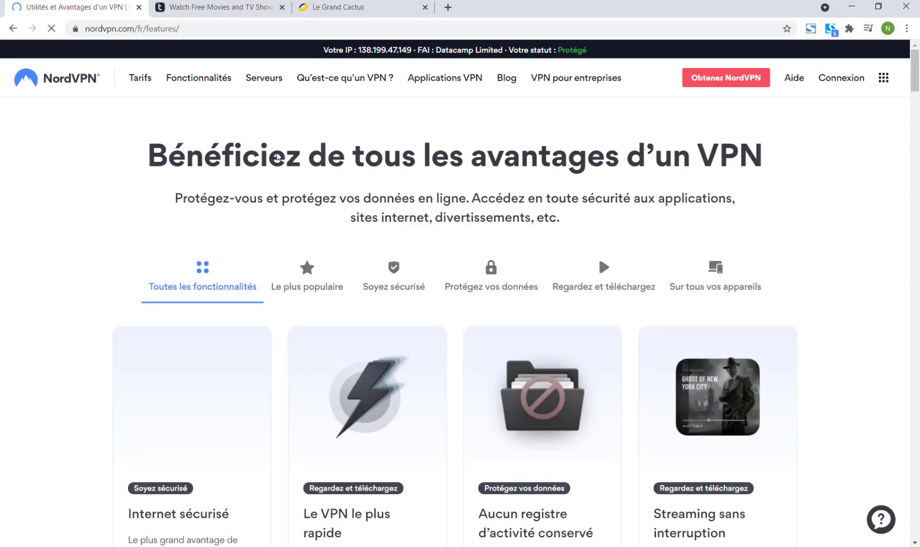
pyautogui.scroll(-3, 232, 160)
pyautogui.scroll(-15, 231, 159)
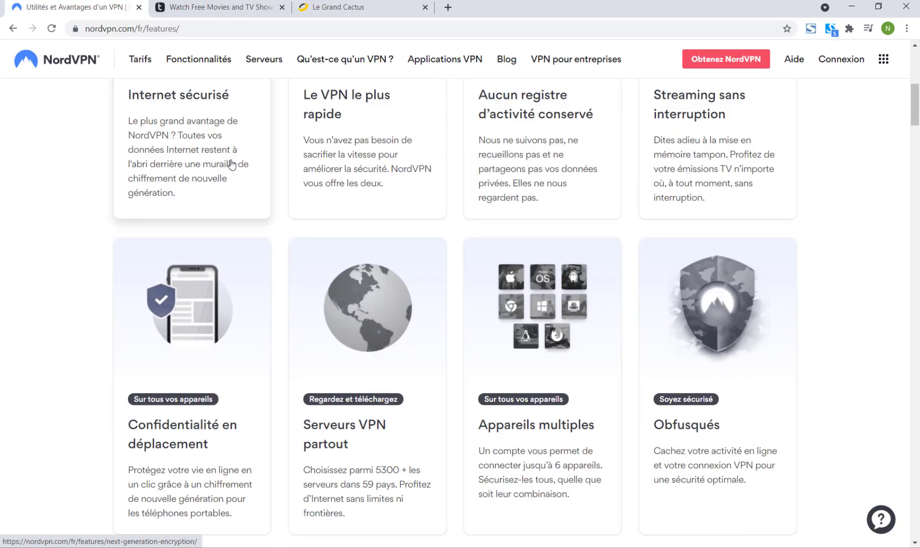
# Step: Review the remaining feature cards and the VPN benefits section, and return to the NordVPN website's home page
pyautogui.scroll(-20, 231, 163)
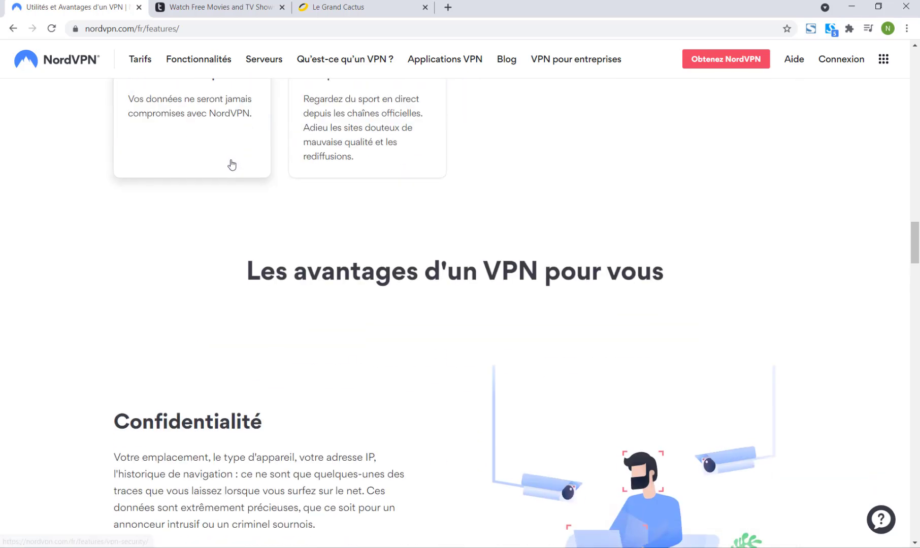
pyautogui.scroll(15, 231, 163)
pyautogui.scroll(10, 231, 163)
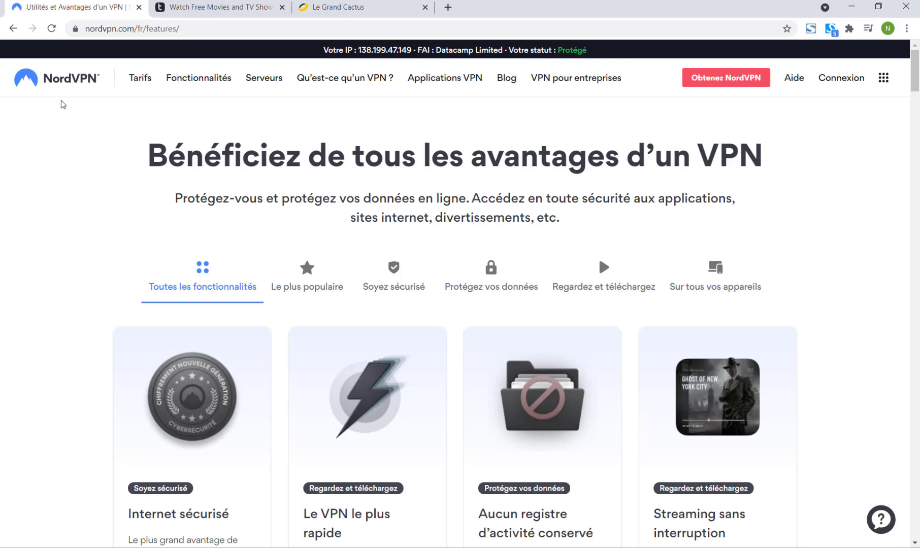
pyautogui.click(61, 85)
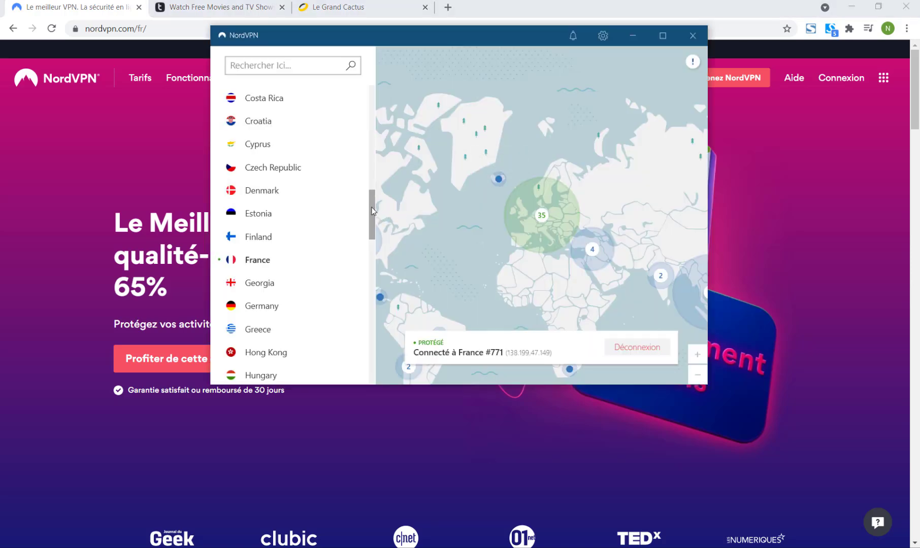
# Step: Examine the recent connections, specialised servers and country list in the NordVPN app, and return to the website's home page in the browser
pyautogui.moveTo(374, 212); pyautogui.dragTo(375, 125)
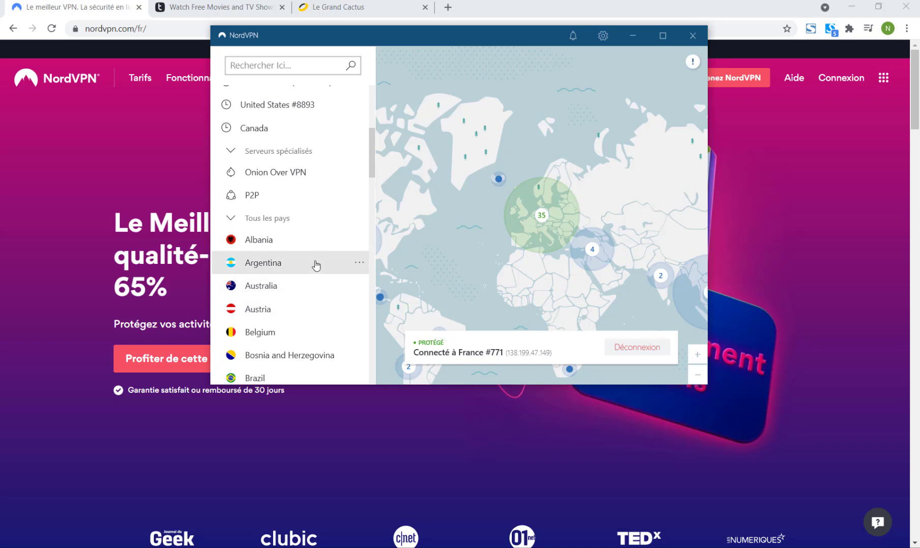
pyautogui.scroll(3, 315, 263)
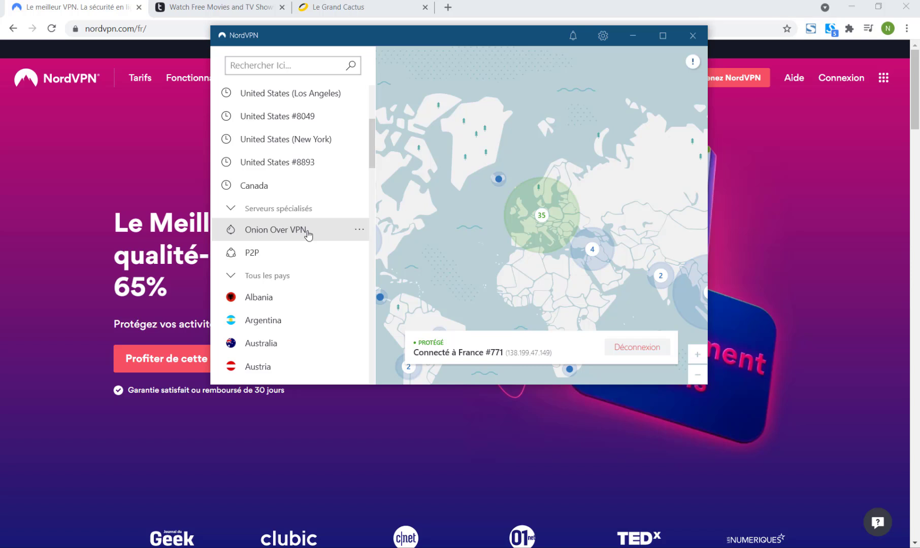
pyautogui.scroll(-4, 312, 256)
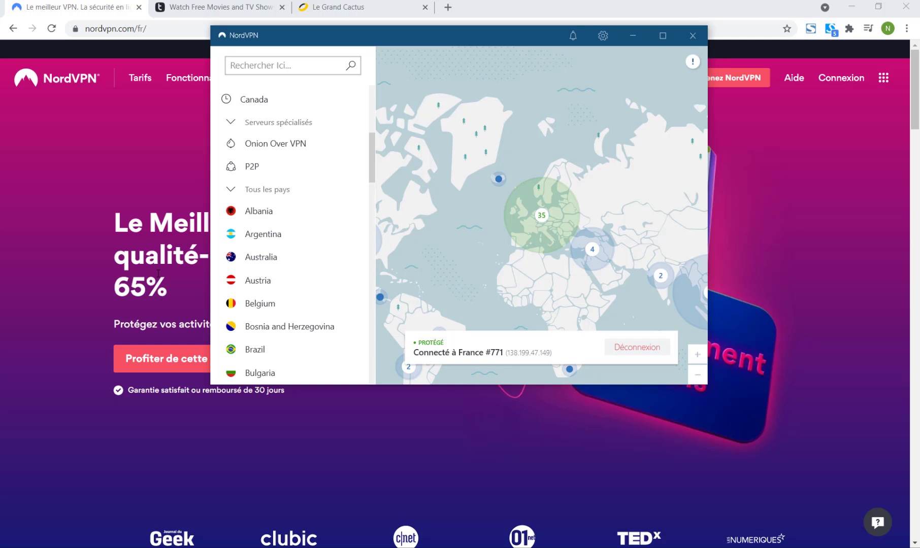
pyautogui.click(158, 274)
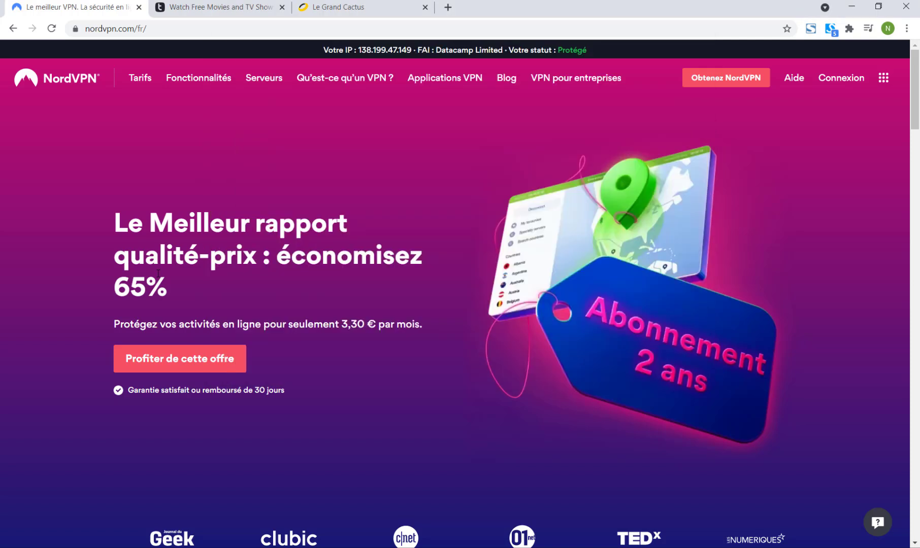